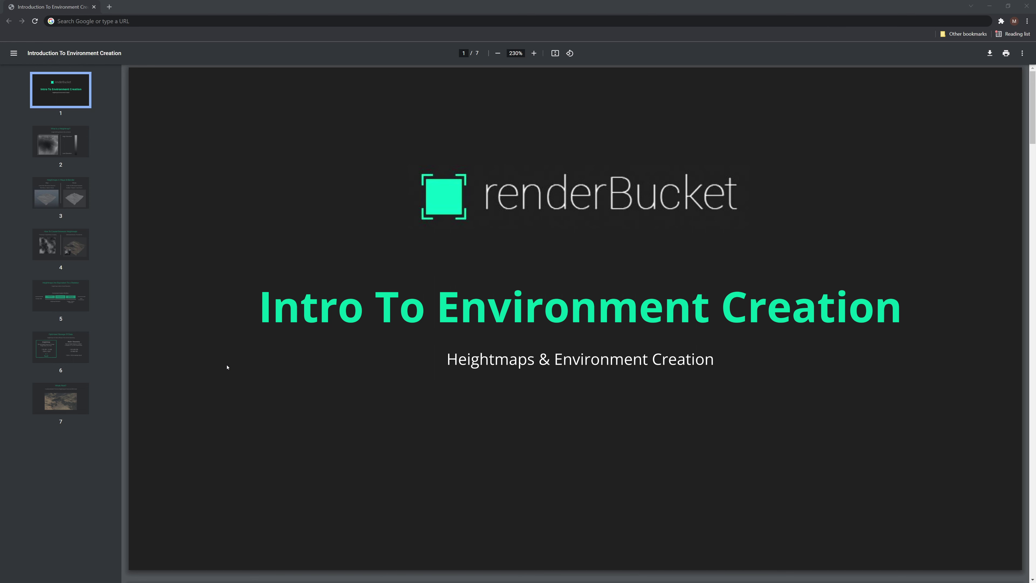
Advance past the What is a Heightmap? slide to slide 3, Heightmaps In Maya & Blender
key("Right")
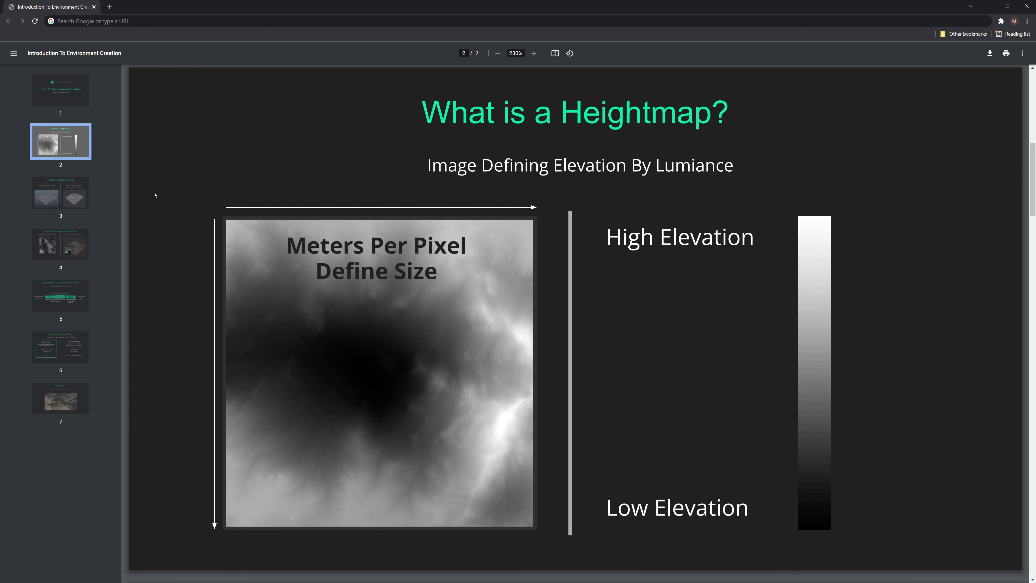
key("Right")
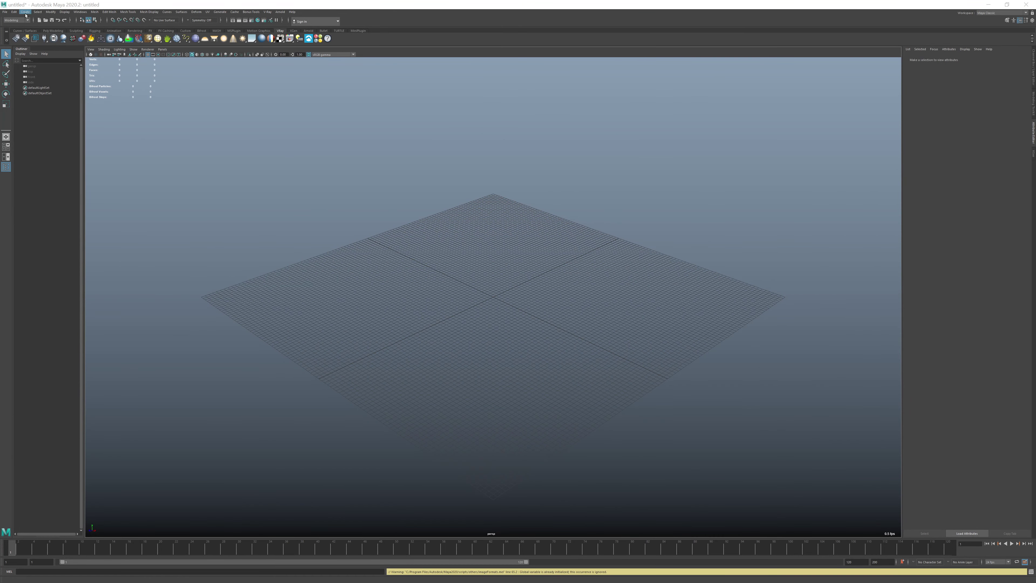
Create a polygon plane and scale it up uniformly
left_click(26, 13)
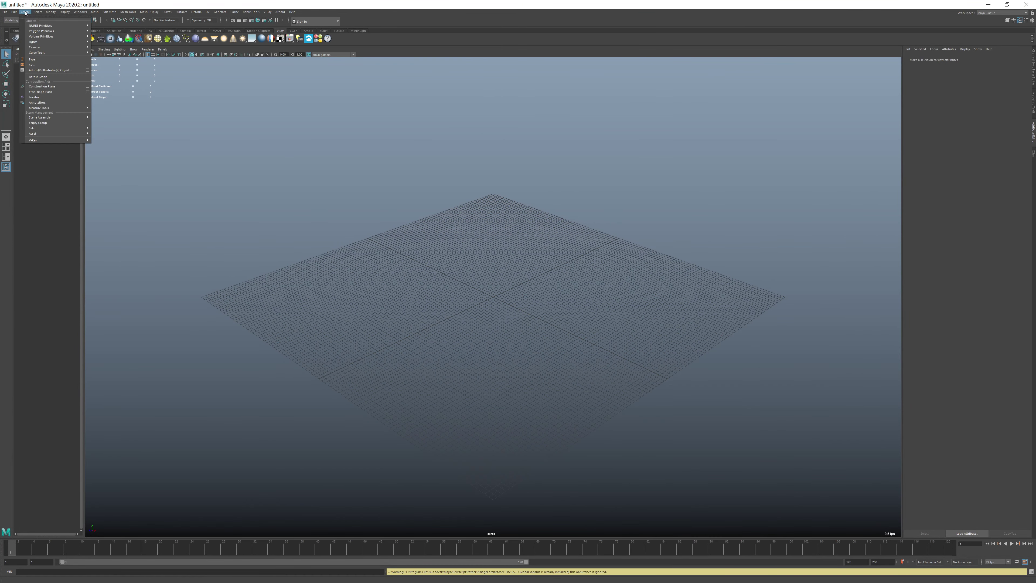
mouse_move(61, 31)
left_click(111, 59)
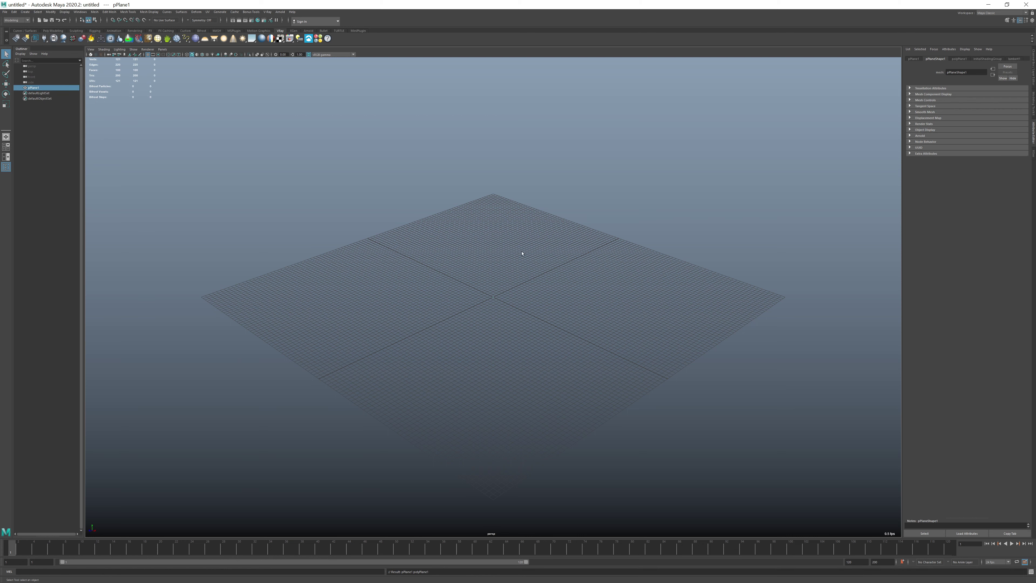
left_click_drag(531, 278, 407, 310, "alt")
scroll(492, 303, "down", 4)
key("r")
left_click_drag(492, 304, 475, 254)
Pull a single vertex of the plane up into a soft peak, then undo it
right_click_drag(476, 254, 449, 251)
left_click(461, 244)
key("w")
left_click_drag(463, 244, 463, 191)
key("ctrl+z")
Select the plane's vertices, try raising vtx[59] and lowering vtx[60], then undo
left_click_drag(462, 229, 517, 236, "alt")
scroll(518, 236, "down", 3)
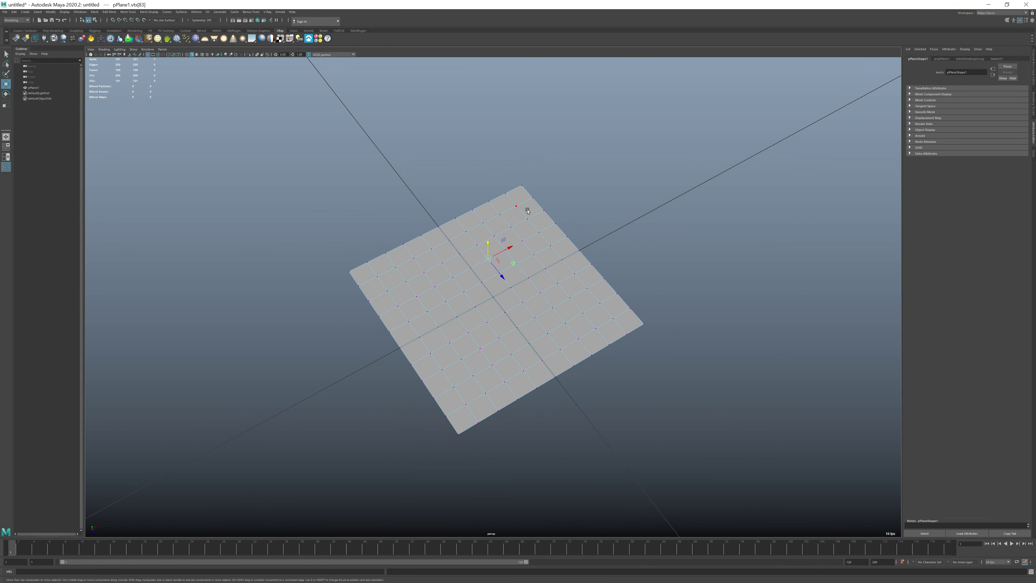
left_click_drag(737, 164, 270, 465)
scroll(389, 407, "down", 3)
left_click_drag(382, 356, 659, 398, "alt")
scroll(477, 347, "up", 4)
left_click_drag(476, 346, 494, 295, "alt")
left_click(452, 294)
left_click(492, 297)
key("ctrl+z")
key("ctrl+z")
key("ctrl+z")
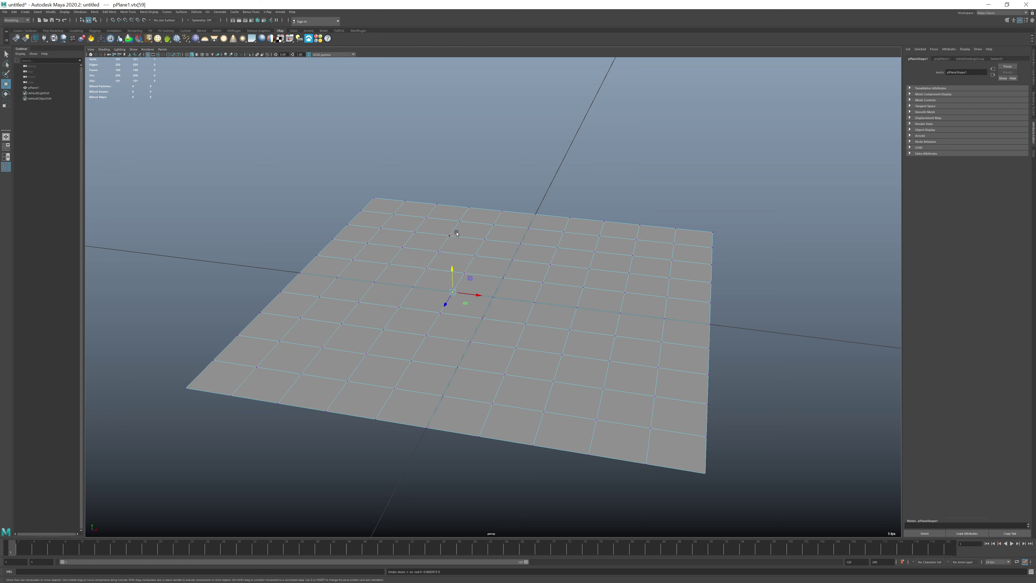
Pull vtx[102] and vtx[101] into tall peaks, then undo back to a flat plane
left_click(460, 221)
left_click_drag(456, 208, 453, 130)
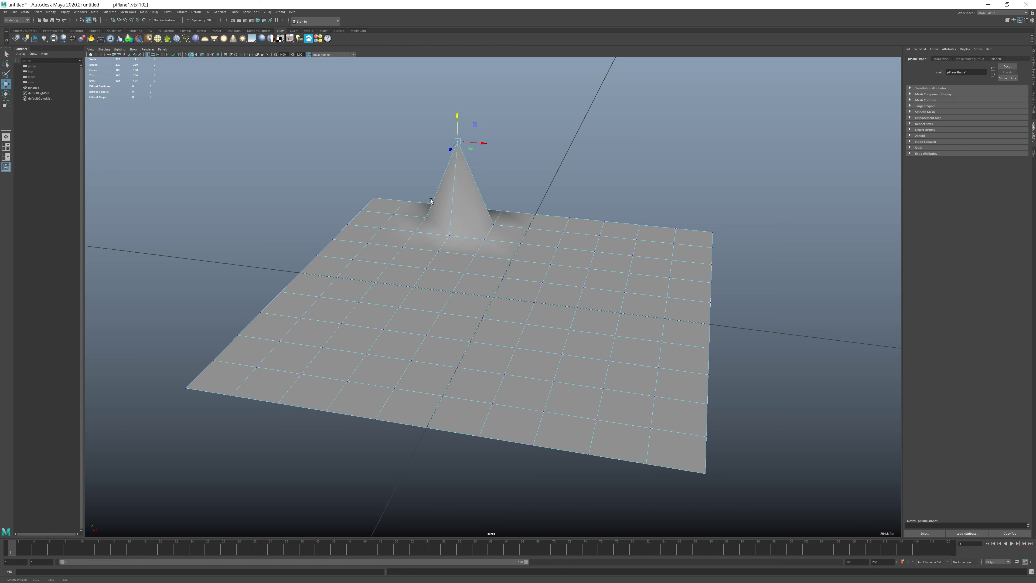
left_click(425, 217)
left_click_drag(423, 199, 442, 65)
left_click(457, 141)
left_click_drag(459, 121, 424, 192)
key("ctrl+z")
key("ctrl+z")
key("ctrl+z")
scroll(478, 261, "down", 5)
right_click(478, 262)
Delete the old plane and create a fresh polygon plane framed in the view
left_click(503, 254)
key("Delete")
left_click(25, 12)
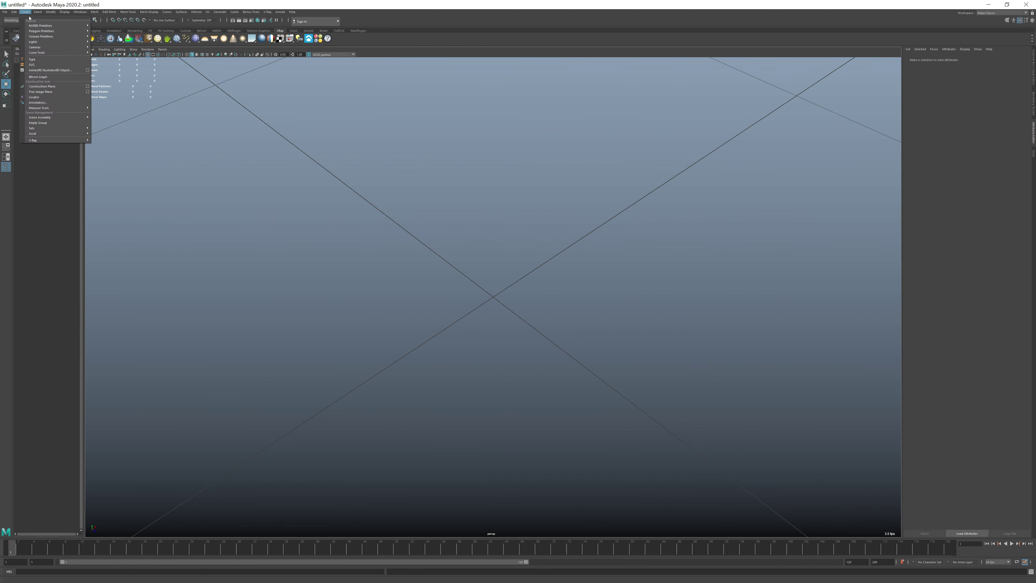
mouse_move(45, 31)
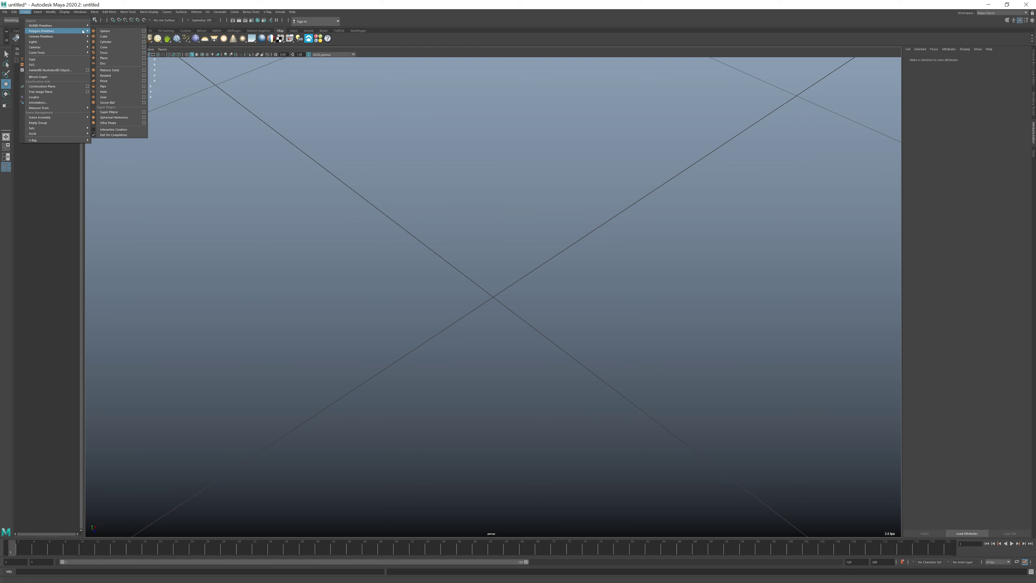
left_click(106, 58)
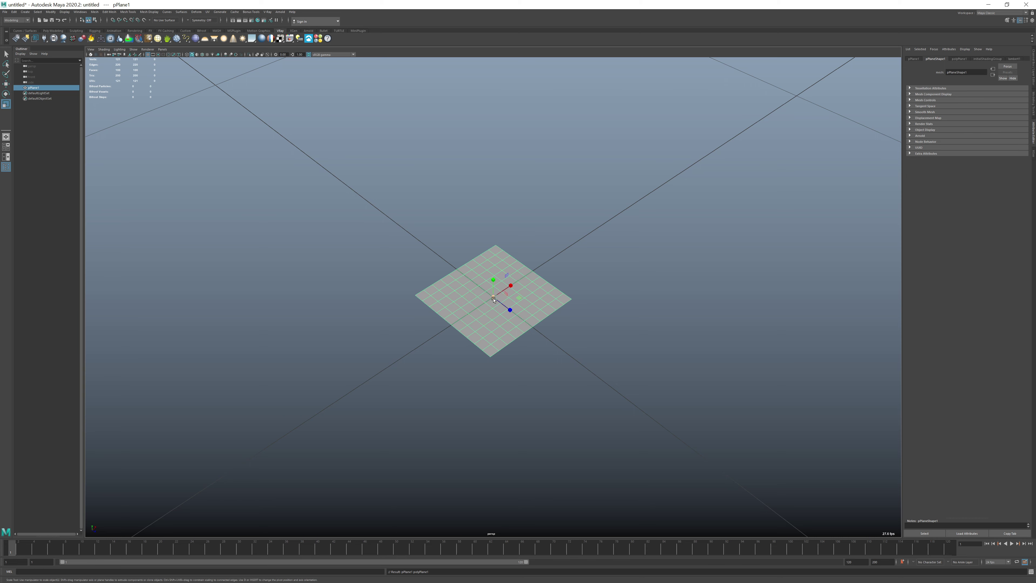
key("f")
scroll(581, 246, "down", 5)
left_click_drag(581, 246, 749, 245, "alt")
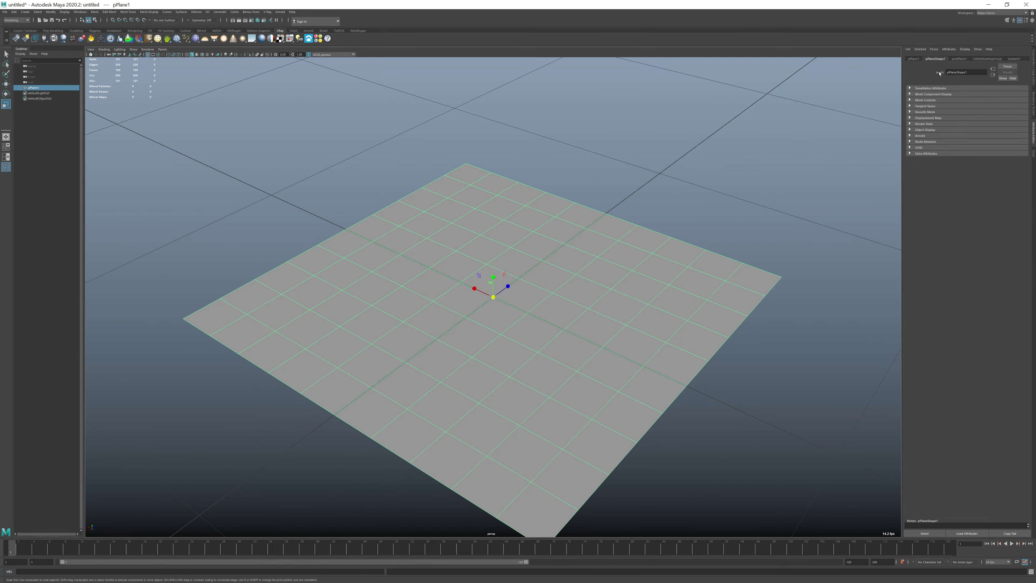
Show the plane's polyPlane1 construction settings and inspect its vertex layout
left_click(958, 59)
scroll(597, 262, "down", 3)
left_click_drag(597, 261, 469, 262, "alt")
right_click_drag(469, 262, 433, 265)
left_click_drag(645, 180, 379, 413)
right_click_drag(489, 321, 521, 311)
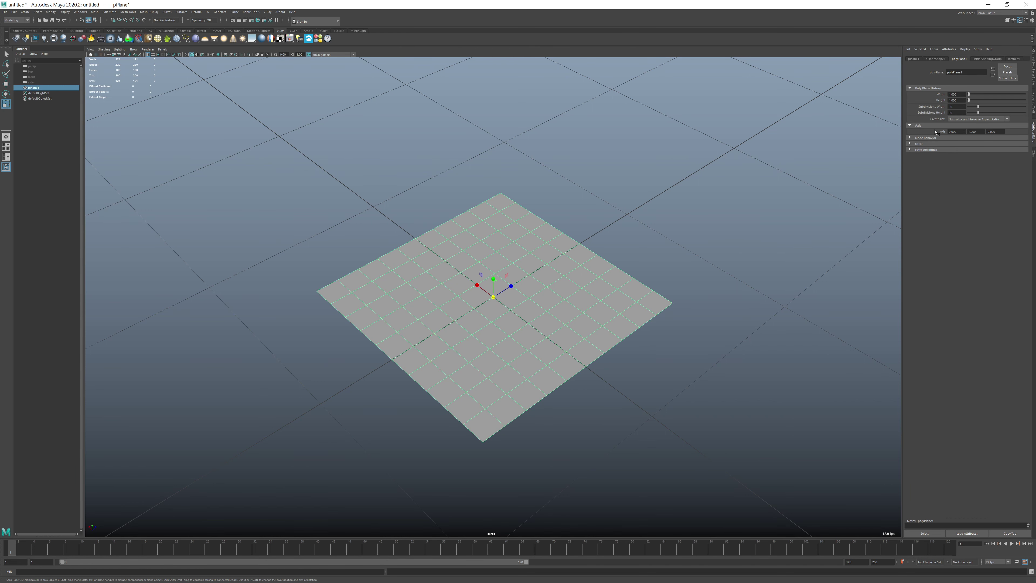
Set the plane's Subdivisions Width and Height to 128
left_click(948, 106)
type("8")
key("Tab")
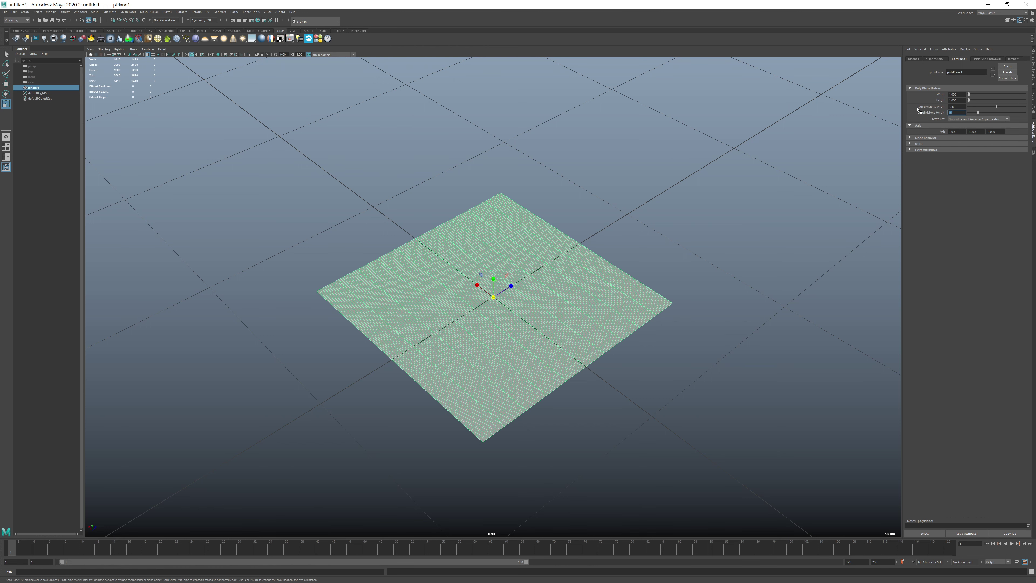
key("Return")
scroll(594, 347, "up", 5)
left_click_drag(595, 347, 338, 417, "alt")
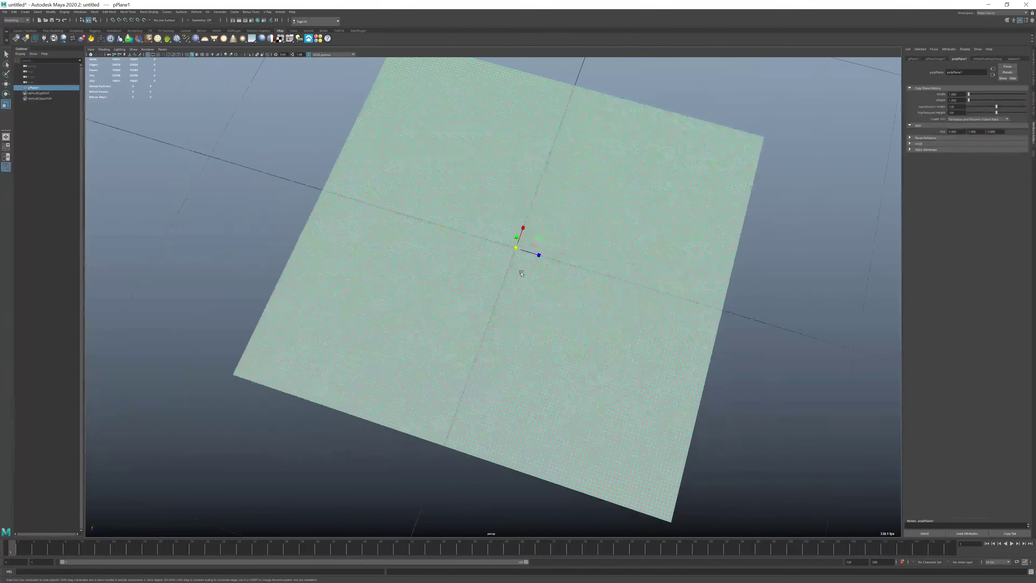
left_click_drag(472, 418, 465, 451, "alt")
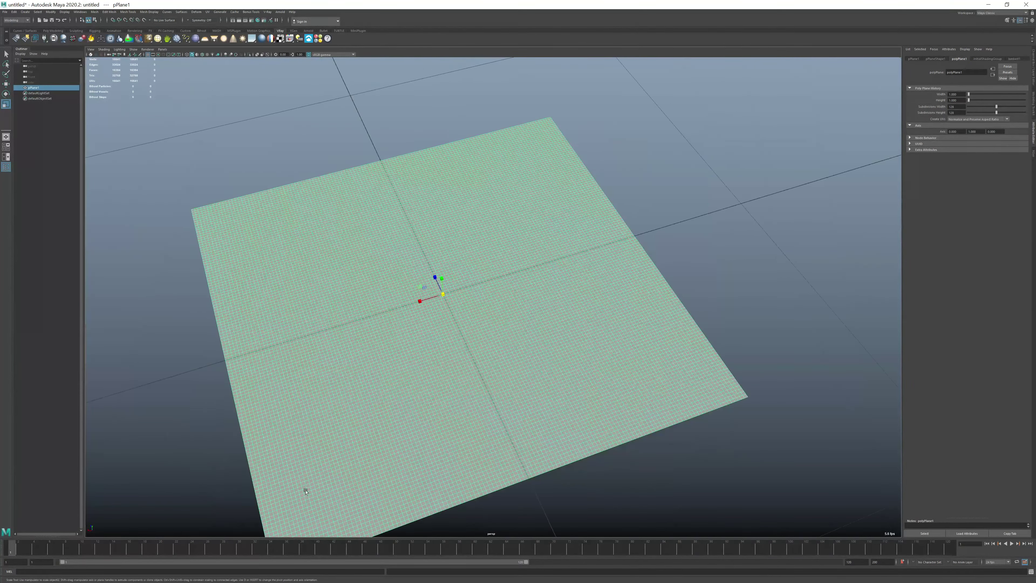
scroll(326, 340, "down", 5)
left_click_drag(387, 296, 422, 267, "alt")
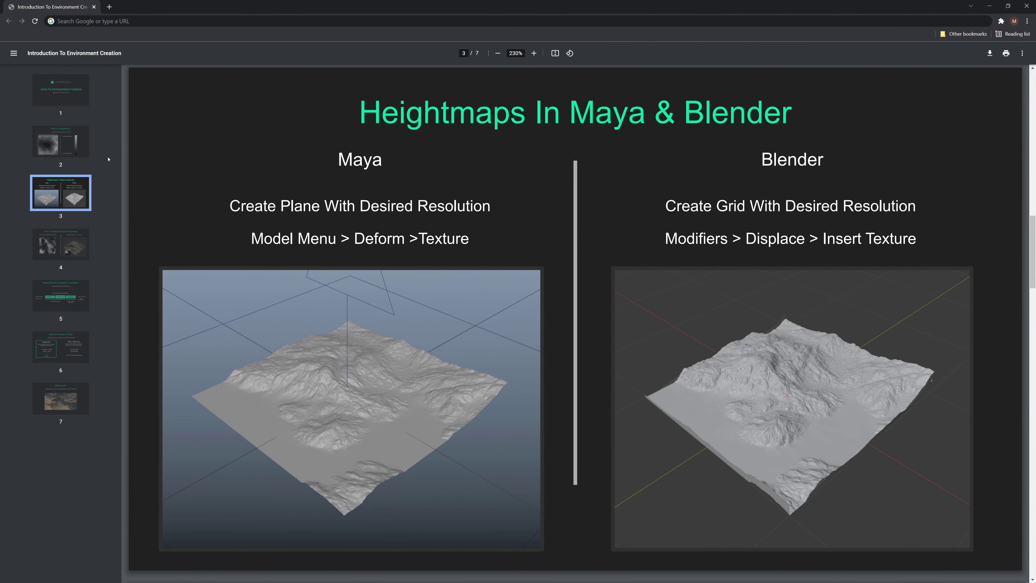
left_click(84, 149)
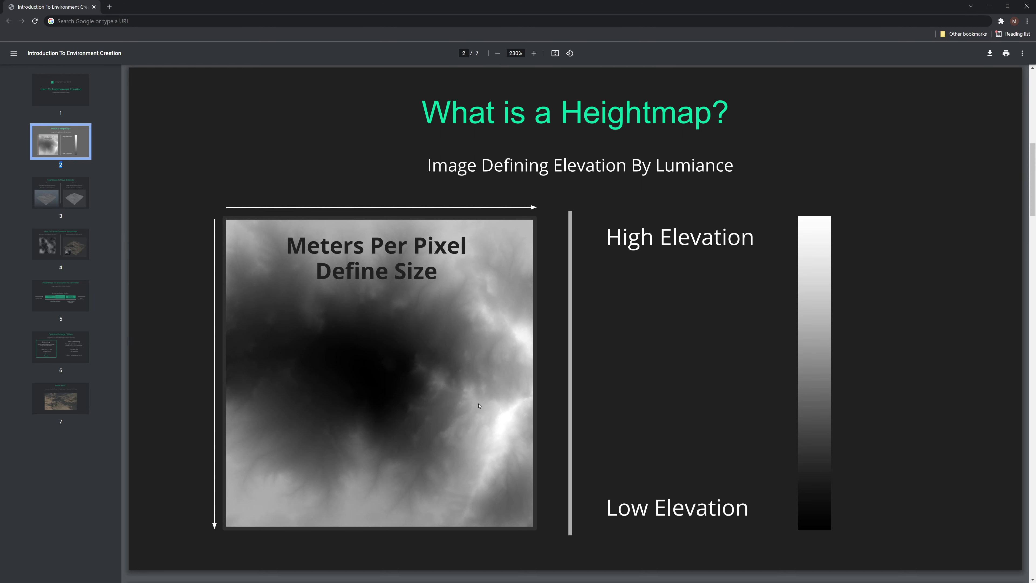
left_click(62, 196)
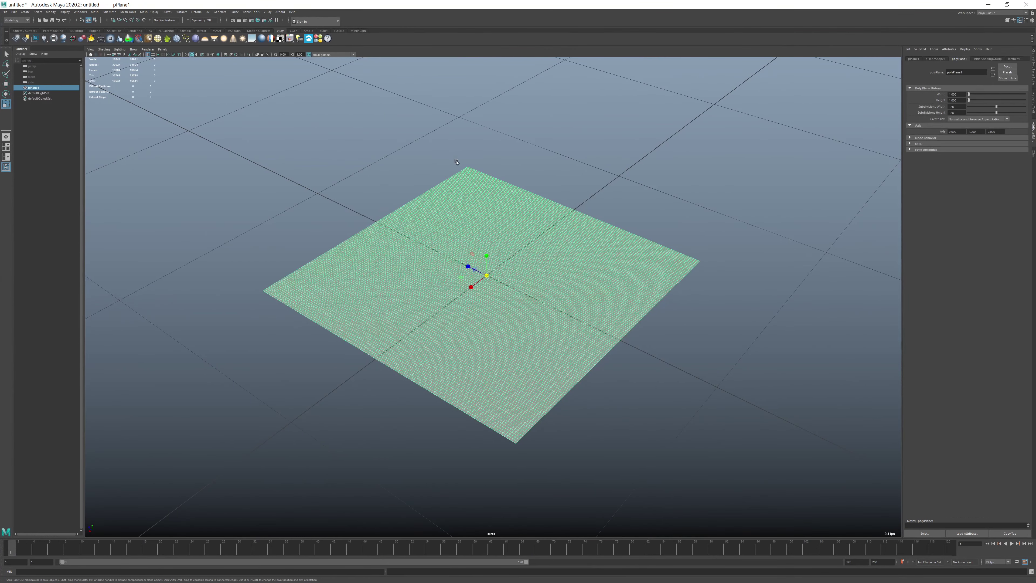
Add textureDeformer1 to the dense plane with Direction left on Handle
right_click(515, 241)
left_click(200, 12)
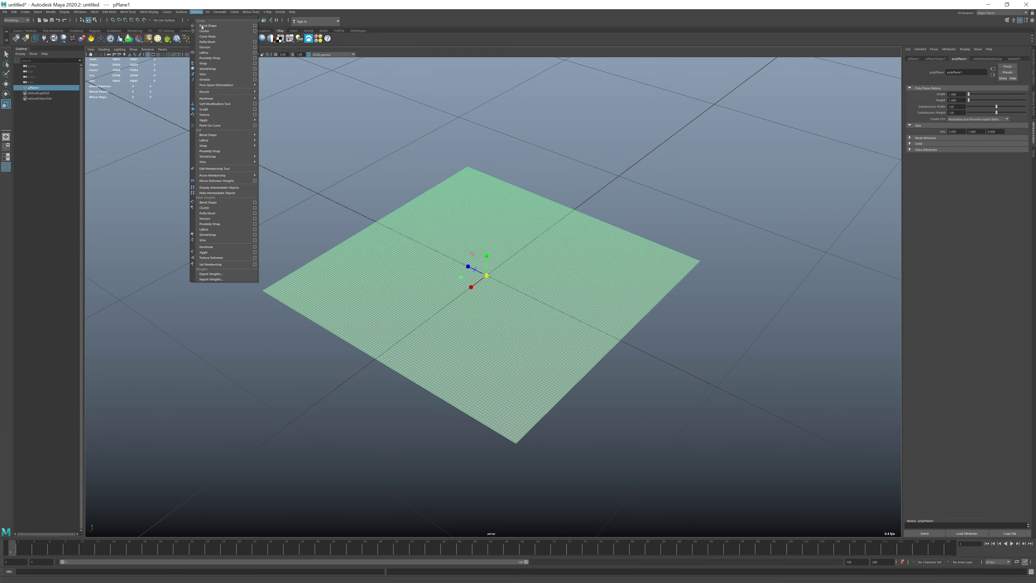
left_click(255, 115)
left_click_drag(575, 33, 556, 216)
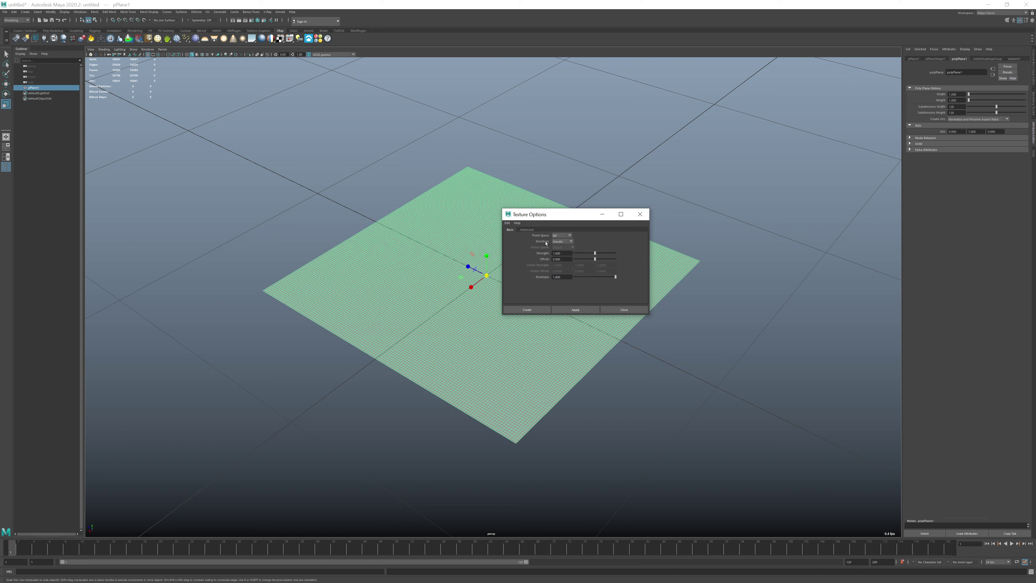
left_click(561, 242)
left_click(561, 253)
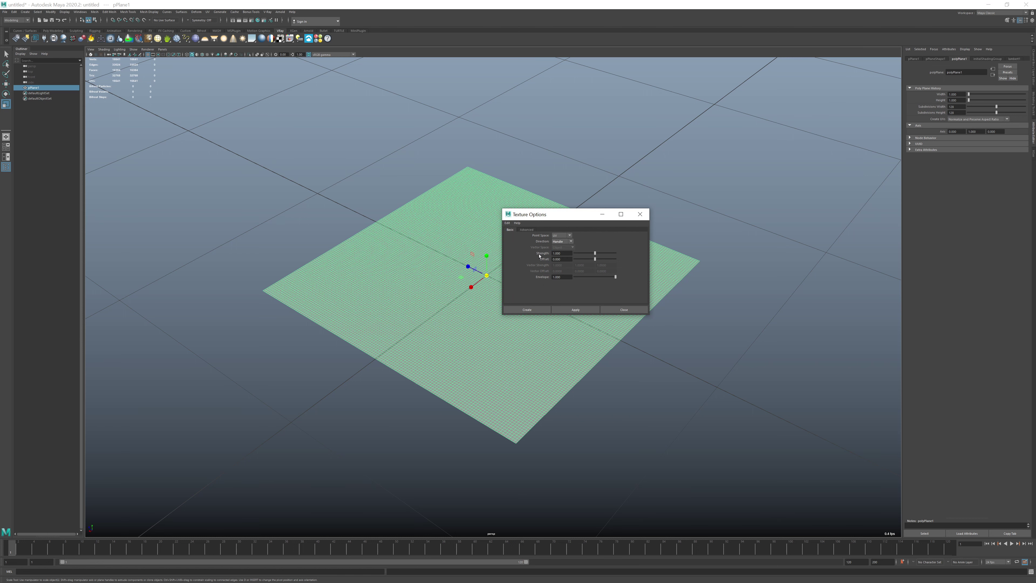
left_click(527, 310)
left_click_drag(542, 299, 584, 297, "alt")
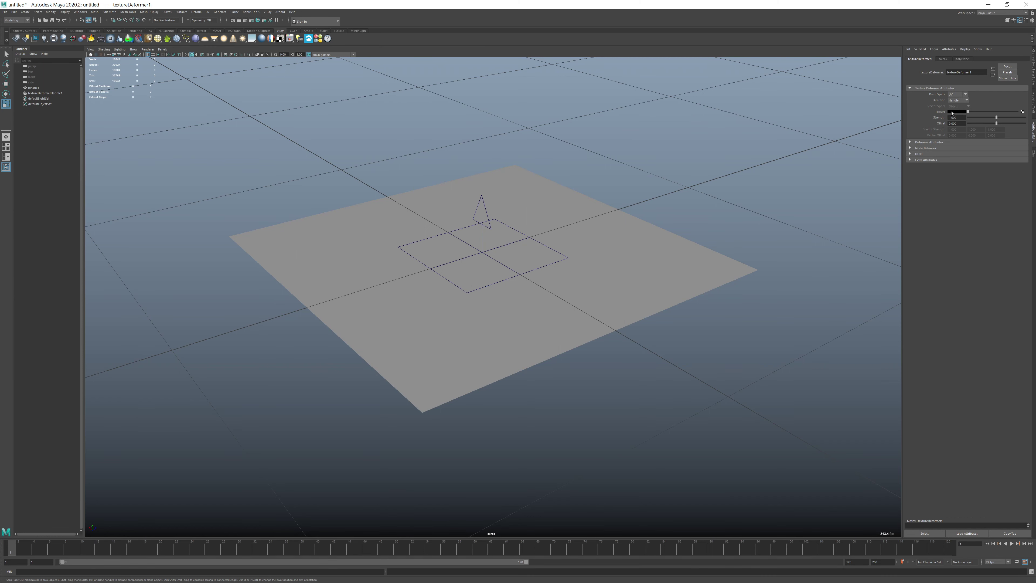
Connect a File texture node loading Desktop/Sample.exr to the deformer's Texture map
left_click(1022, 111)
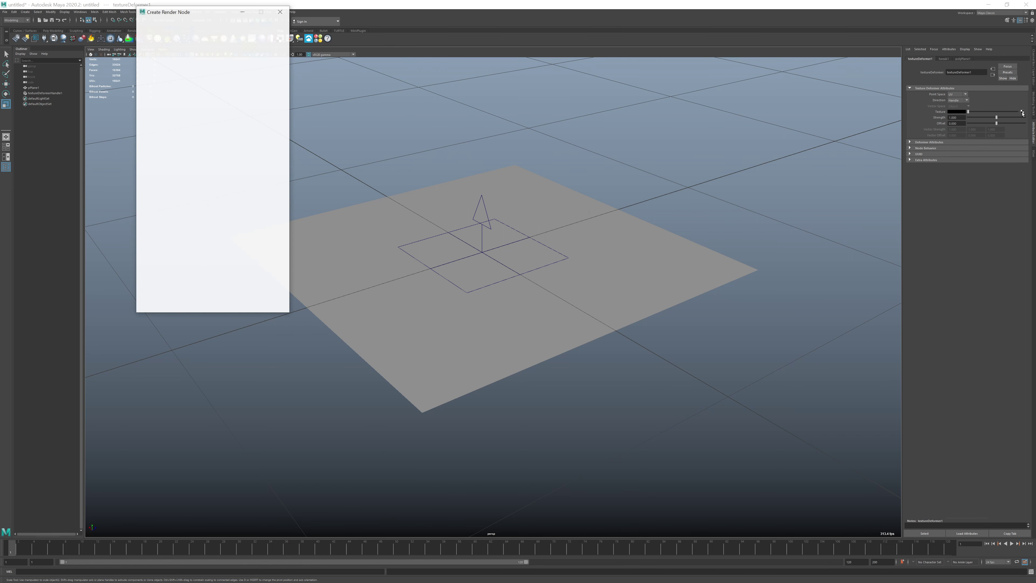
left_click_drag(196, 15, 518, 96)
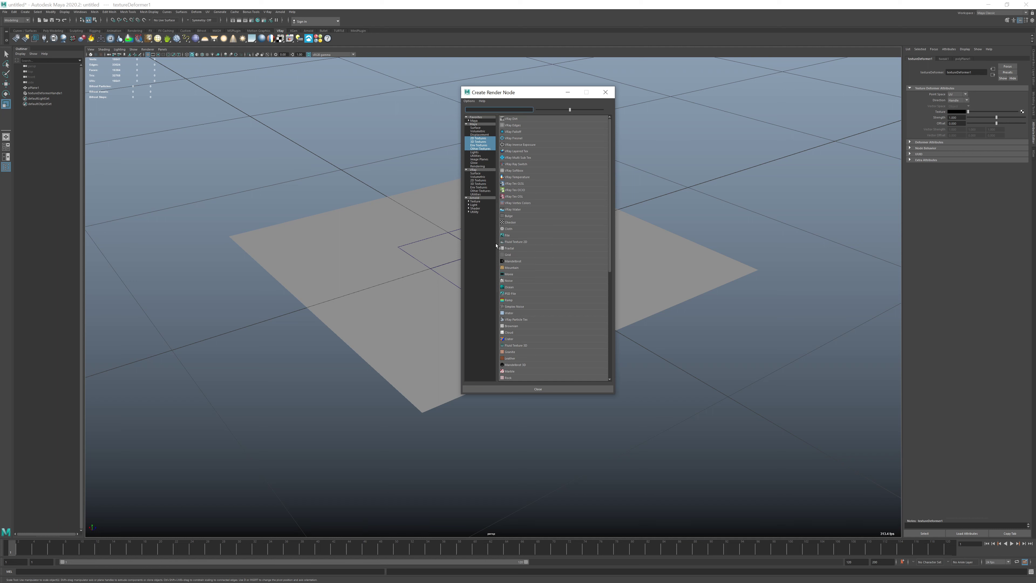
left_click(508, 236)
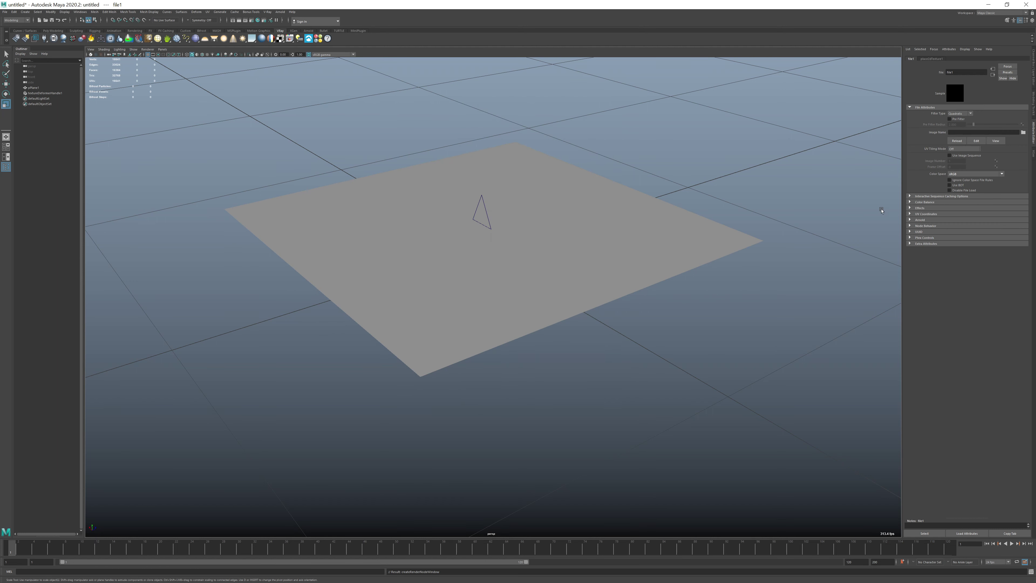
left_click(1023, 132)
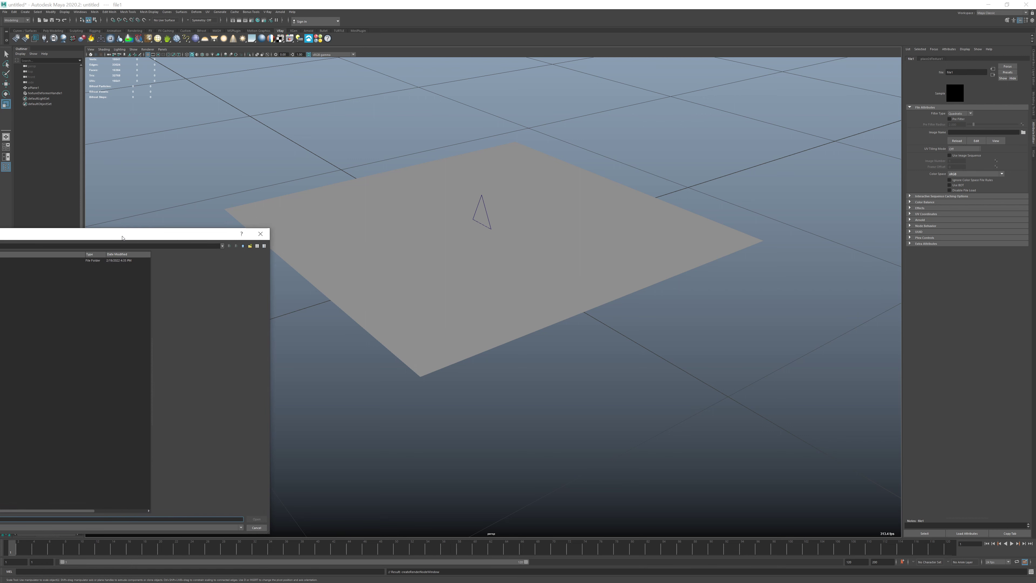
left_click(303, 203)
left_click(328, 210)
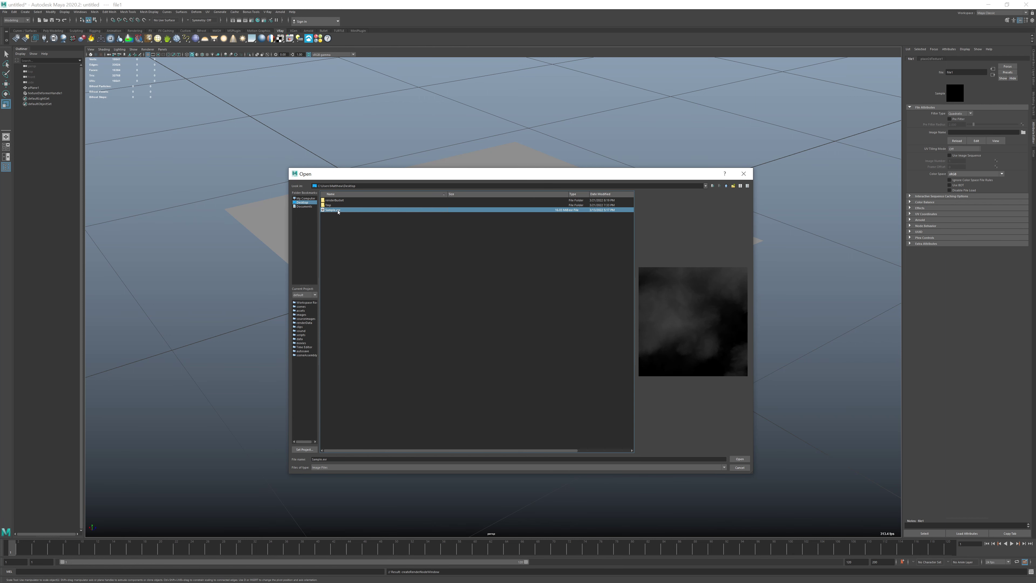
double_click(341, 210)
left_click_drag(421, 224, 512, 262, "alt")
scroll(424, 253, "up", 5)
scroll(576, 287, "down", 5)
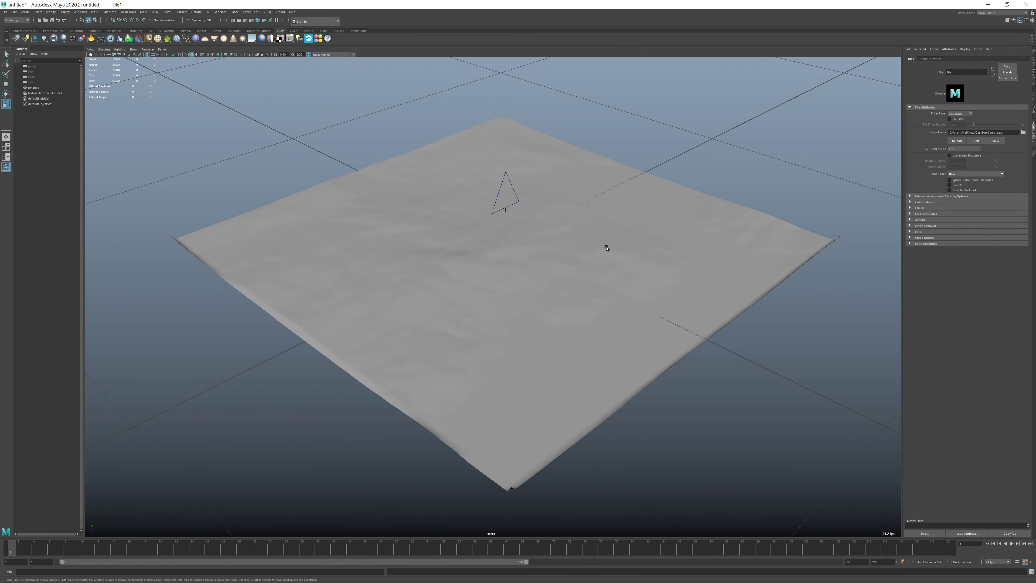
Set the texture deformer's Strength to 5, then 10, and reselect the terrain plane
left_click(992, 74)
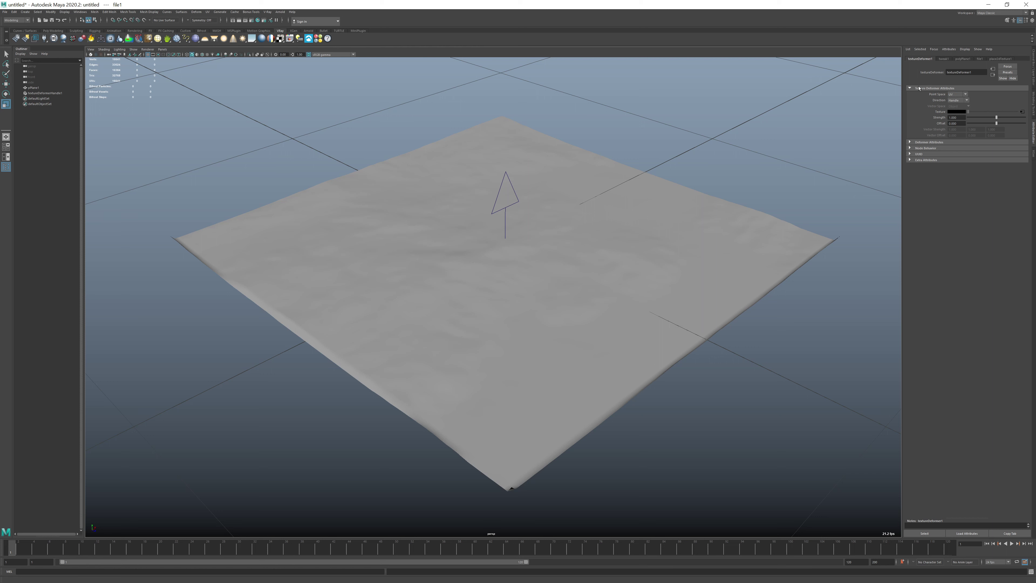
left_click(948, 117)
type("5")
key("Return")
left_click(957, 118)
type("10")
key("Return")
left_click_drag(510, 187, 482, 199, "alt")
left_click(526, 197)
Inspect the terrain's spiky edge walls from several angles and reselect the plane in object mode
left_click(652, 178)
left_click_drag(651, 178, 648, 188, "alt")
left_click_drag(589, 206, 567, 210, "alt")
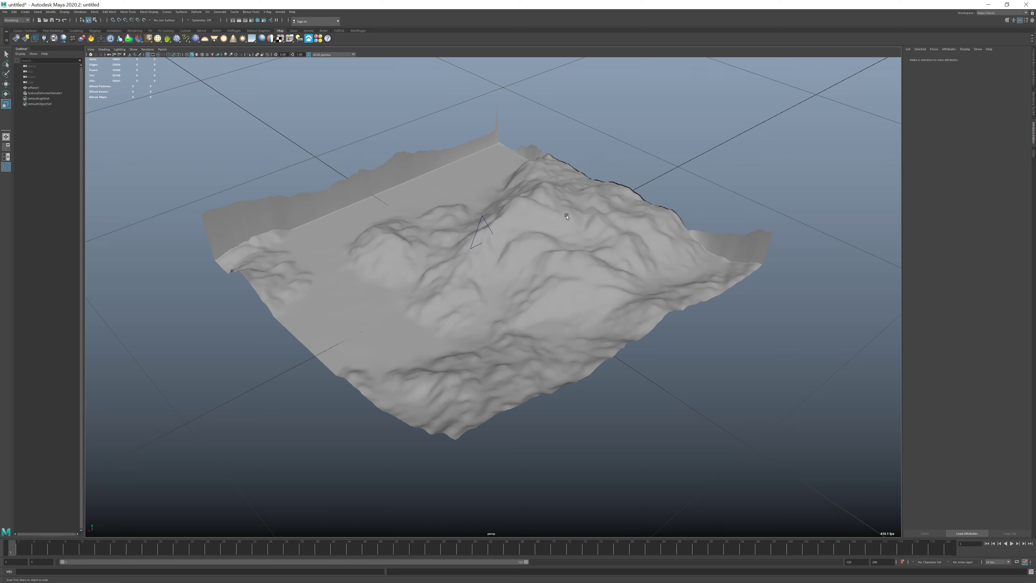
left_click(567, 217)
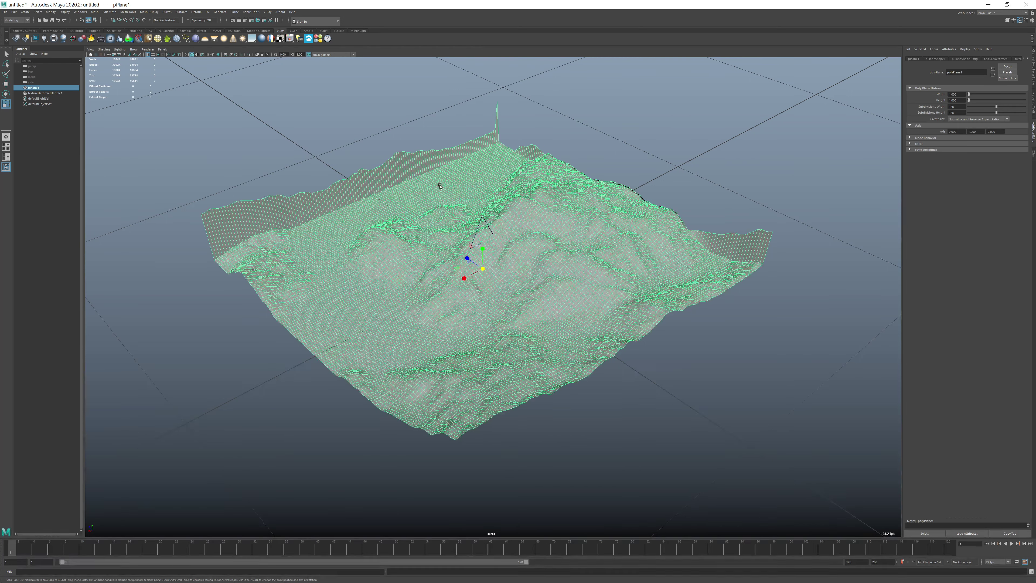
left_click_drag(485, 193, 415, 180, "alt")
right_click_drag(415, 179, 418, 187)
left_click_drag(418, 187, 551, 215, "alt")
right_click_drag(551, 215, 554, 200)
left_click_drag(555, 200, 604, 212, "alt")
Uncheck Wrap U and Wrap V in the place2dTexture1 settings
left_click(1027, 59)
left_click(1027, 59)
left_click(952, 59)
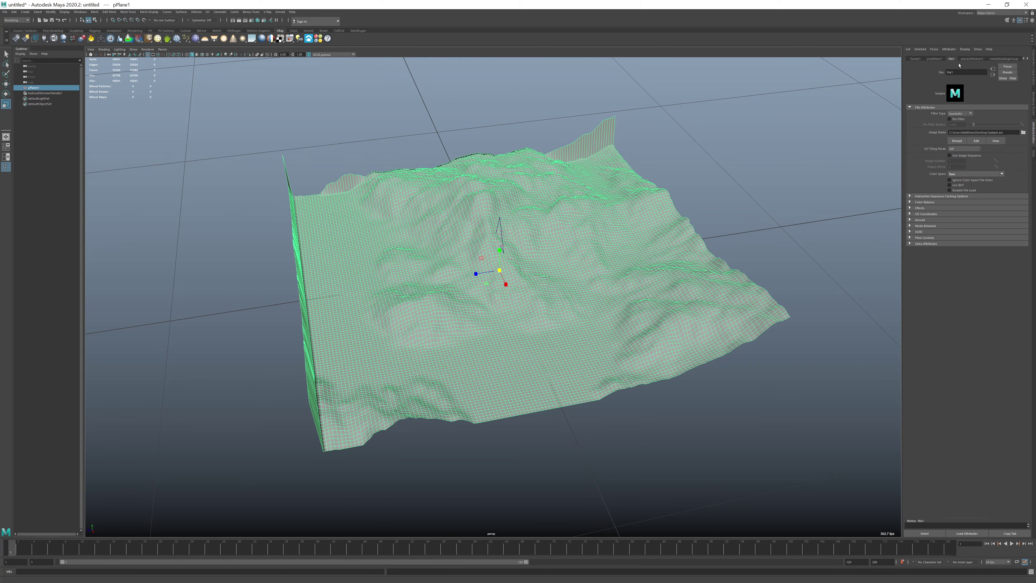
left_click(972, 59)
left_click(950, 145)
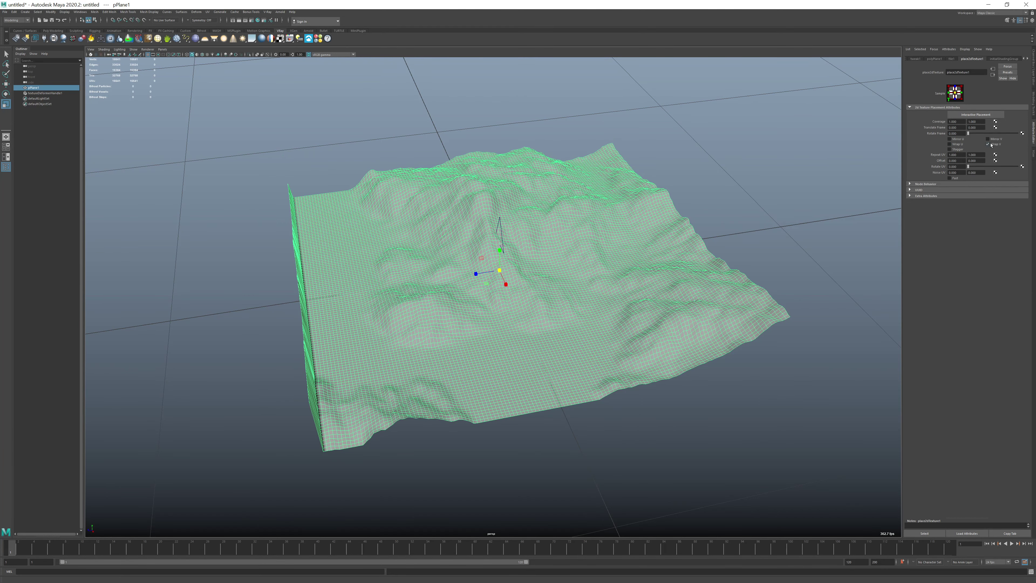
left_click(988, 144)
left_click(759, 163)
left_click_drag(759, 163, 596, 214, "alt")
Reselect pPlane1 and display its pPlaneShape1 attributes
left_click(646, 205)
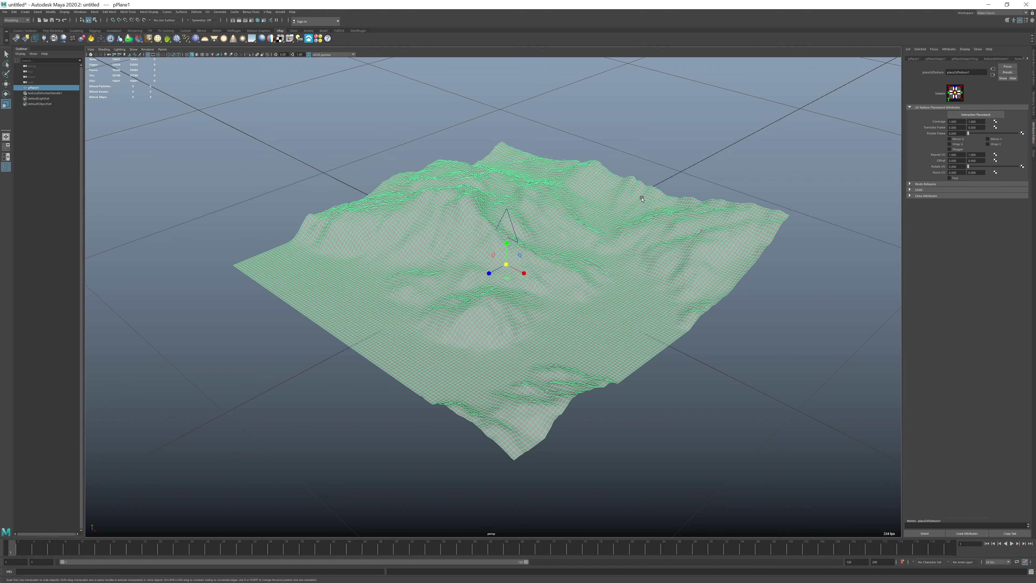
left_click_drag(641, 185, 576, 194, "alt")
left_click(640, 182)
left_click(576, 194)
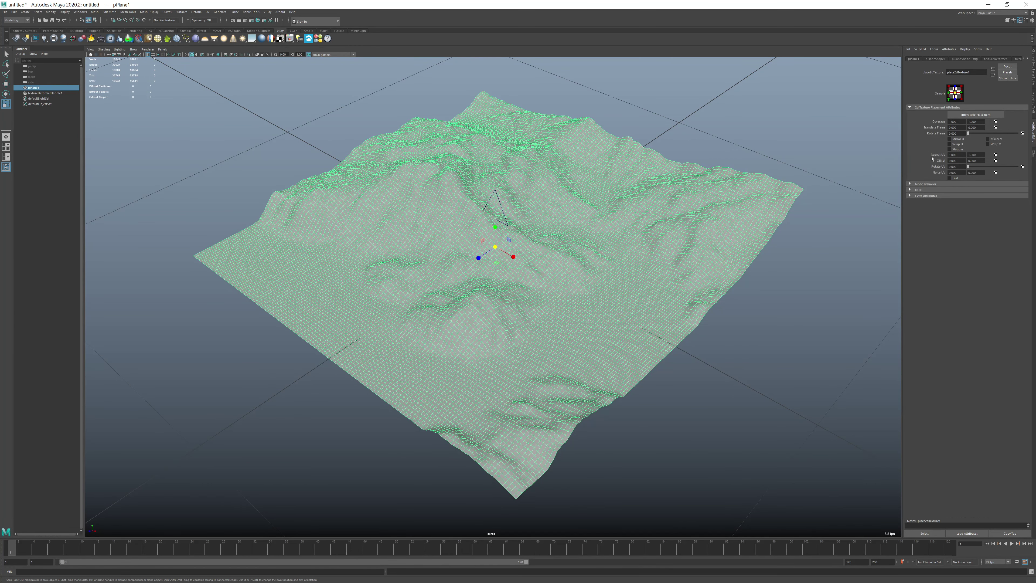
left_click(942, 59)
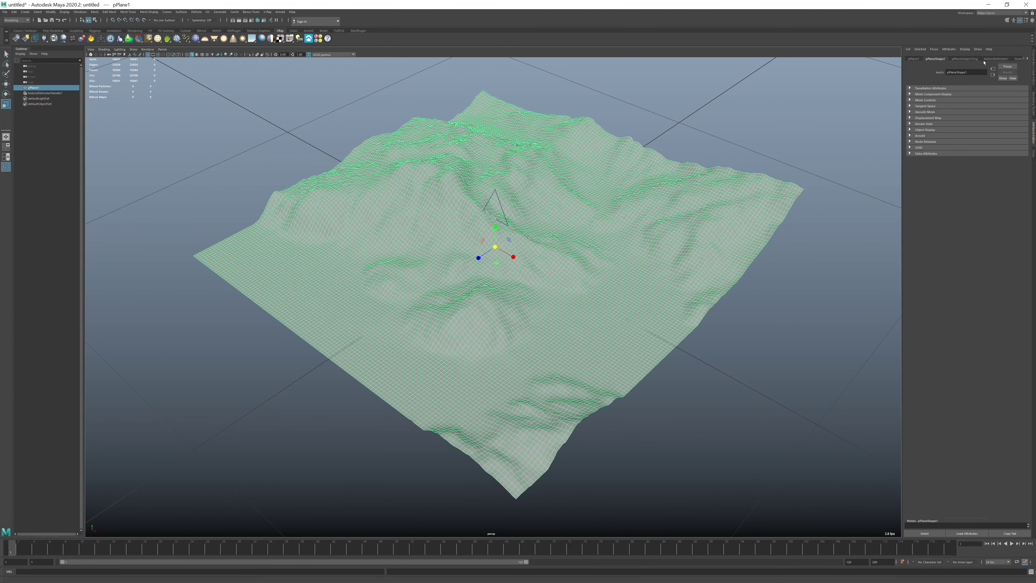
Set polyPlane1 Subdivisions Width and Height to 64 and view the coarser terrain
left_click(1027, 60)
left_click(1028, 60)
left_click(1011, 59)
left_click(951, 106)
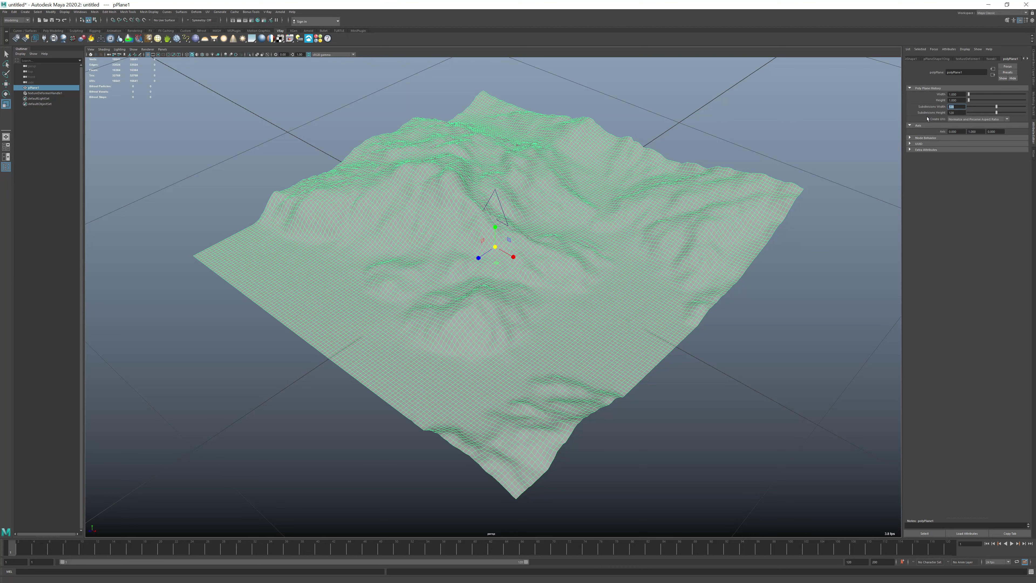
type("64")
key("Tab")
type("64")
key("Return")
left_click_drag(579, 212, 555, 266, "alt")
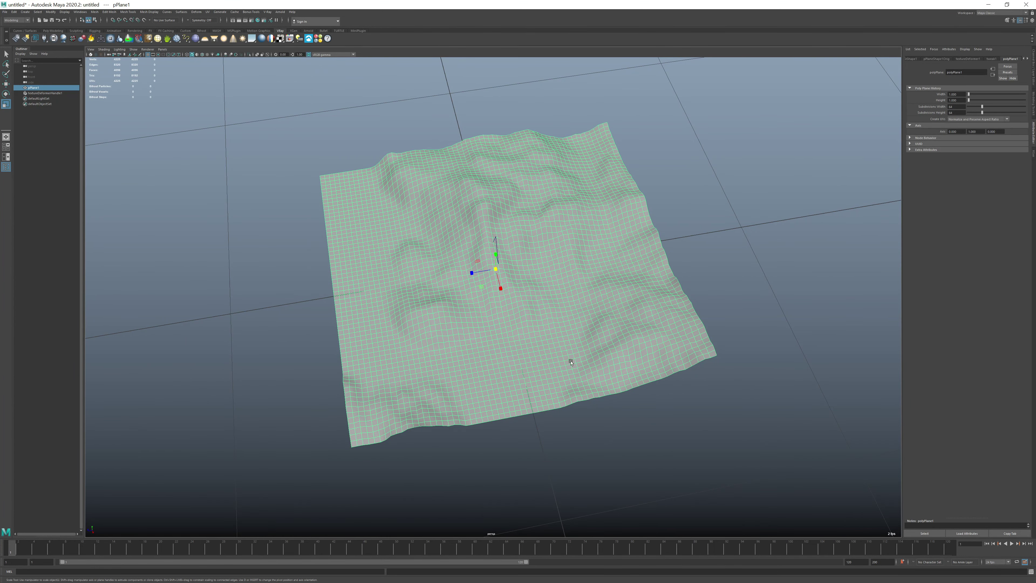
left_click_drag(431, 310, 467, 298, "alt")
right_click_drag(468, 298, 603, 319, "alt")
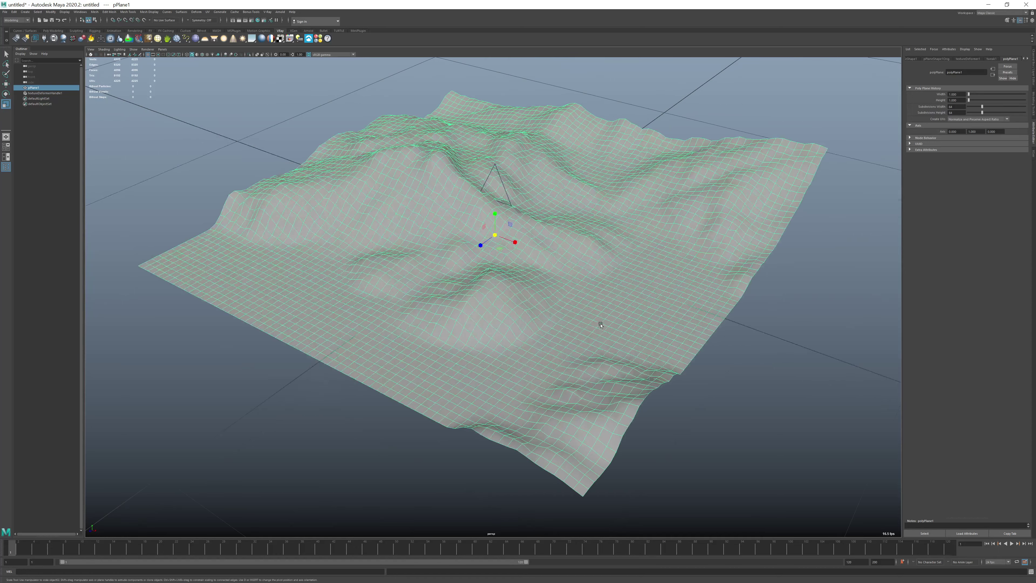
Raise the subdivisions to 1024 by 1024, accepting the large-mesh warning
left_click(958, 108)
key("Tab")
type("1024")
key("Return")
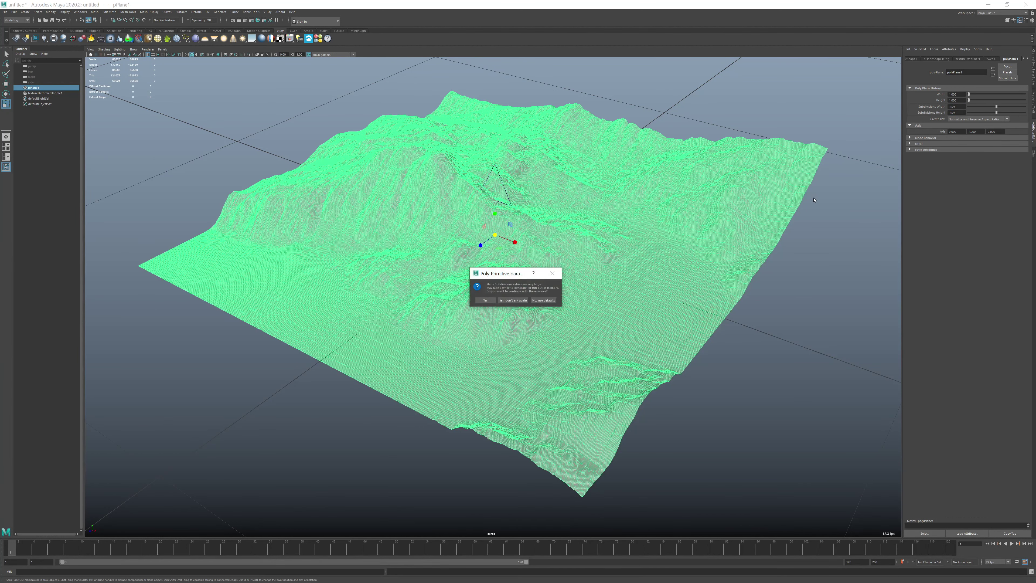
left_click(484, 301)
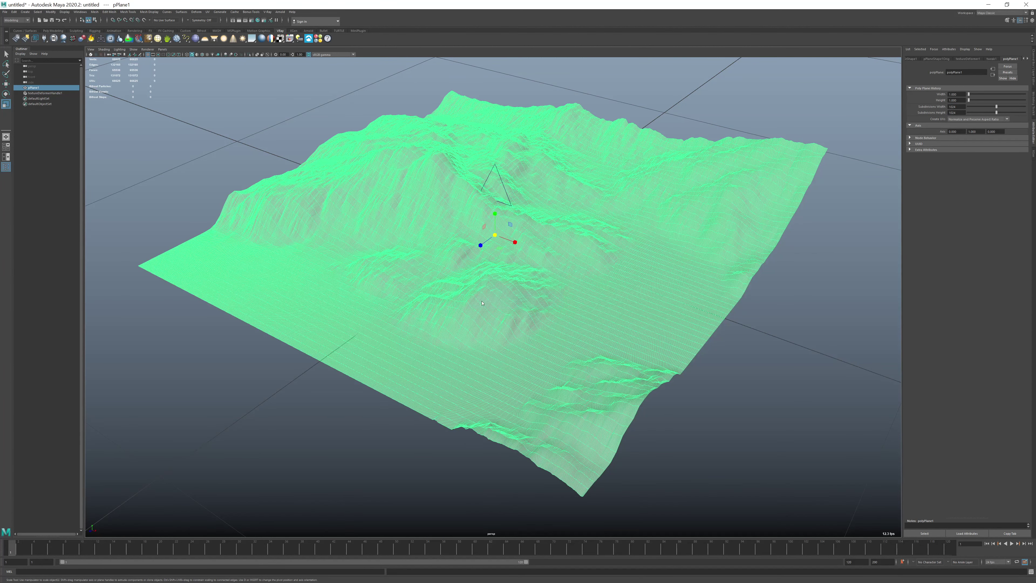
left_click(704, 110)
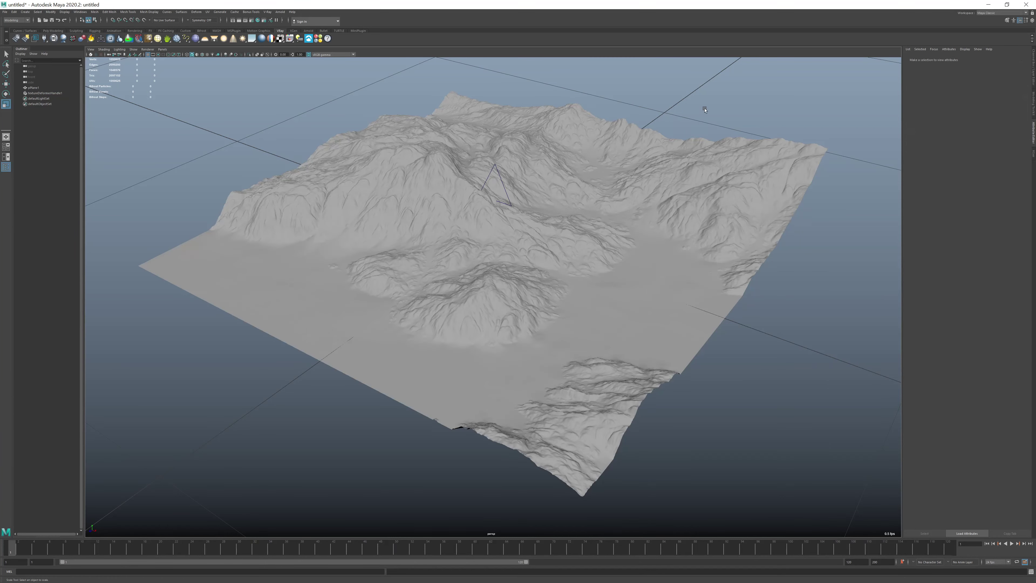
left_click_drag(650, 166, 589, 196, "alt")
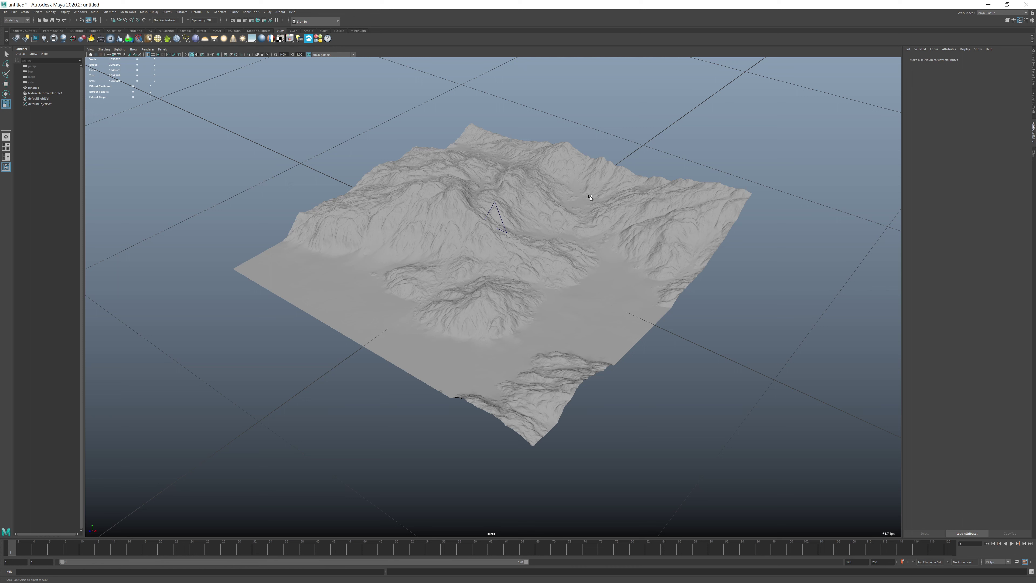
Set pPlane1's polyPlane1 subdivisions to 2048 by 2048, accepting both large-mesh warnings
left_click(590, 197)
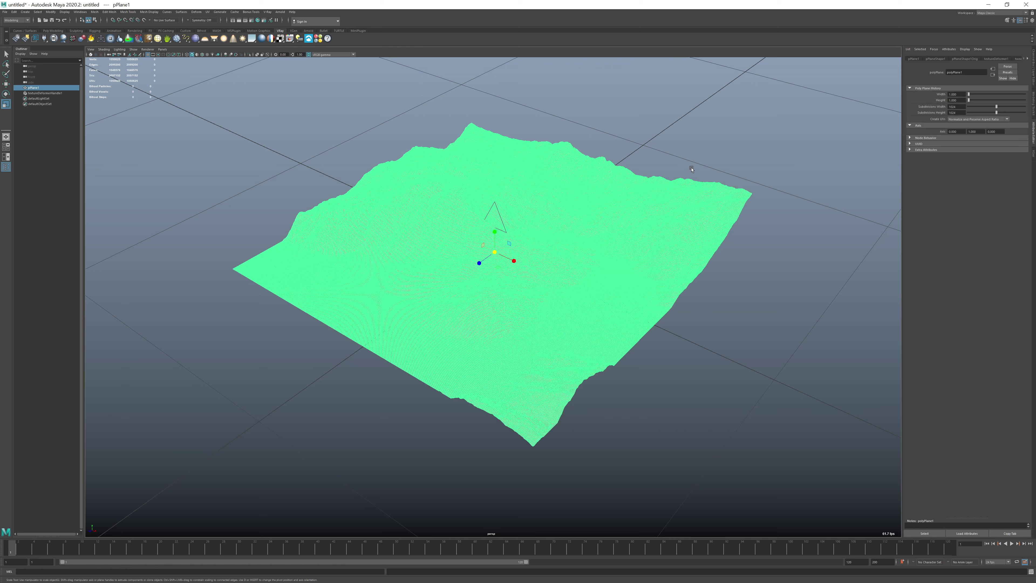
left_click(956, 107)
type("2048")
key("Tab")
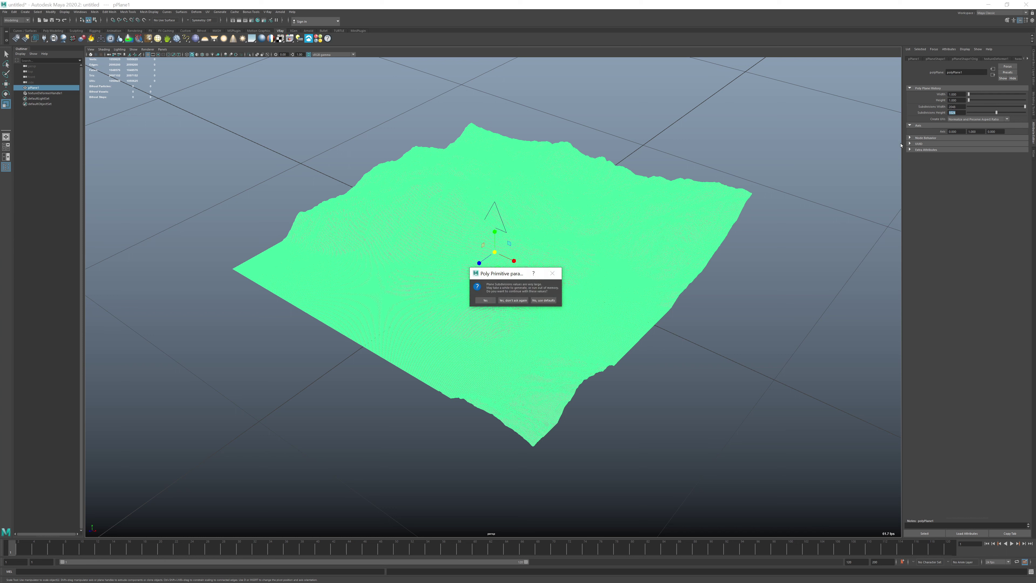
key("Return")
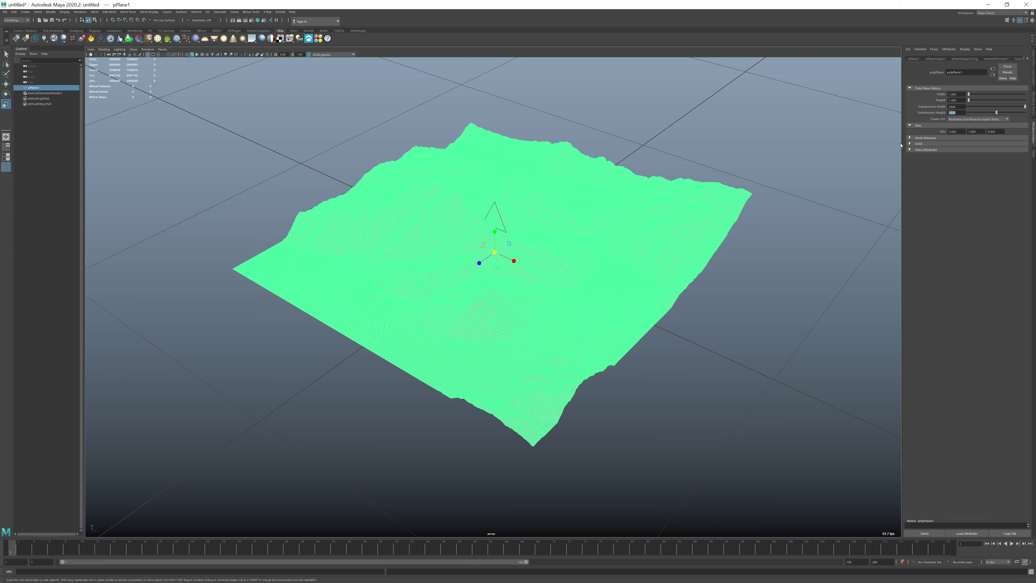
type("2048")
key("Return")
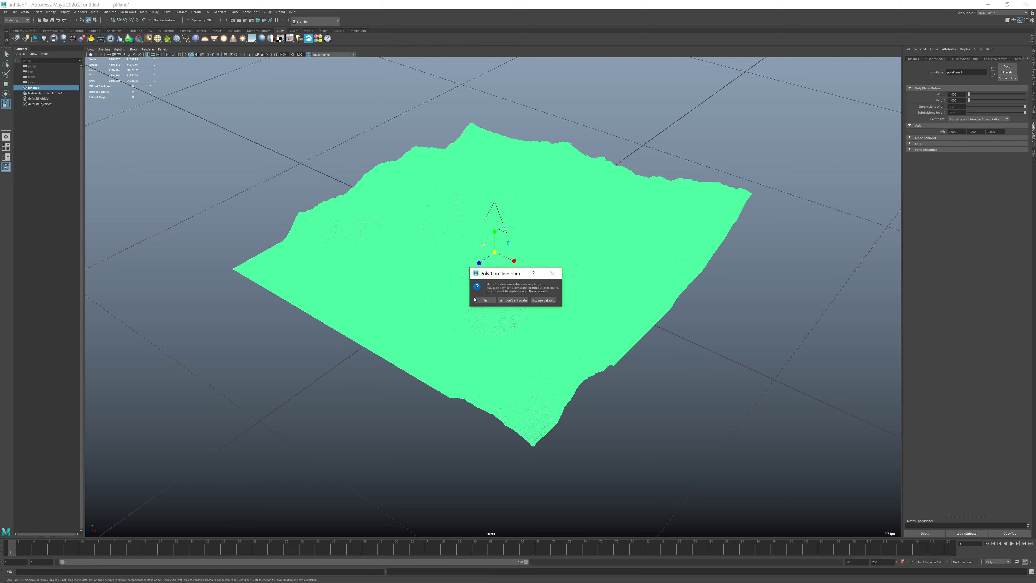
left_click(478, 299)
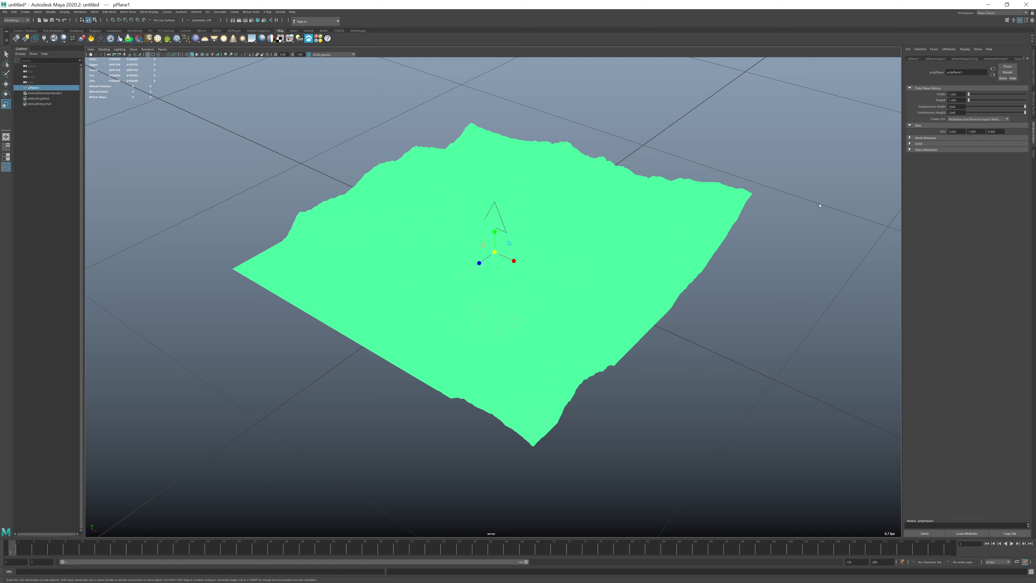
left_click(792, 230)
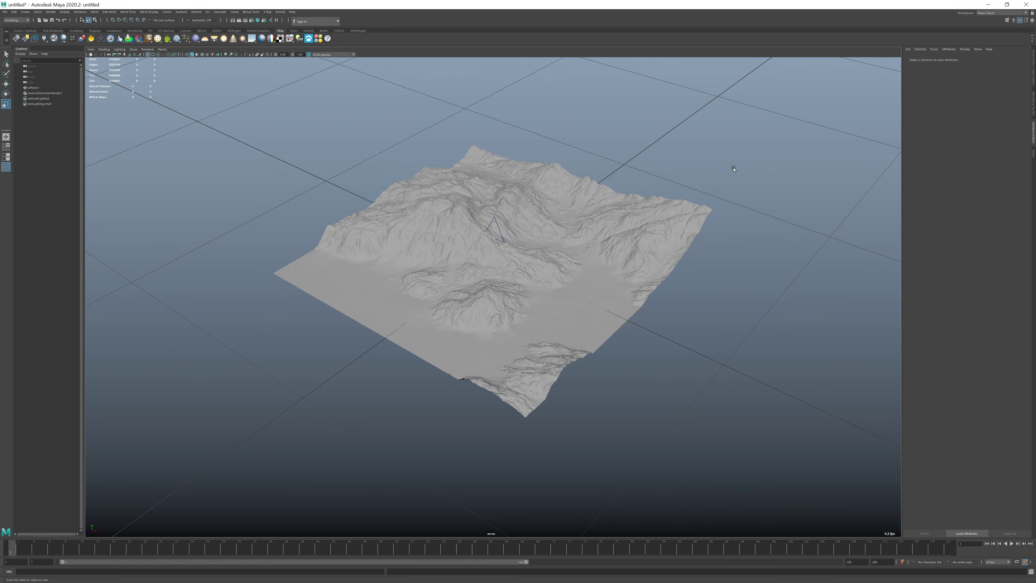
left_click_drag(674, 171, 596, 229, "alt")
scroll(627, 264, "up", 10)
scroll(628, 263, "down", 10)
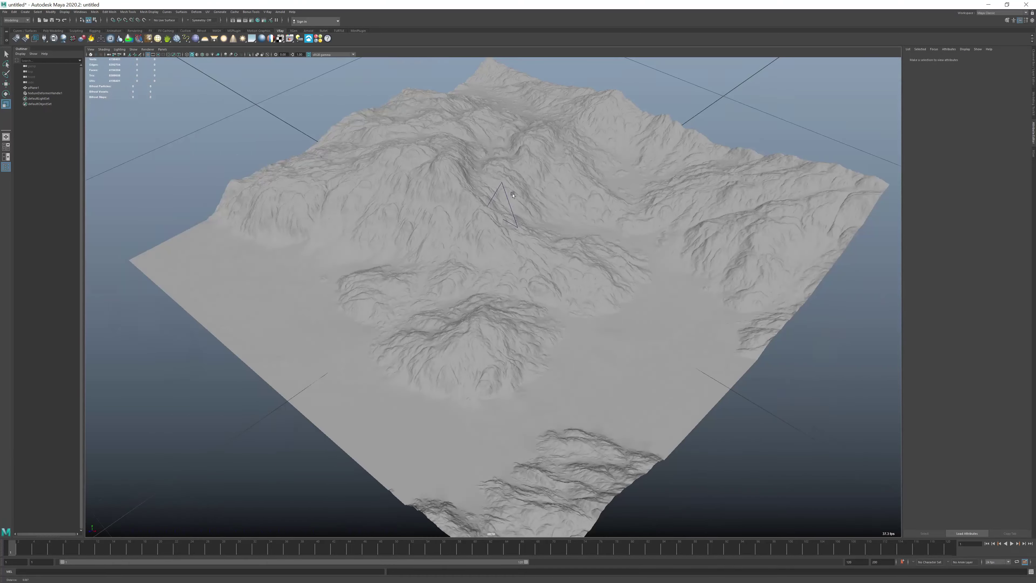
left_click_drag(627, 264, 495, 186, "alt")
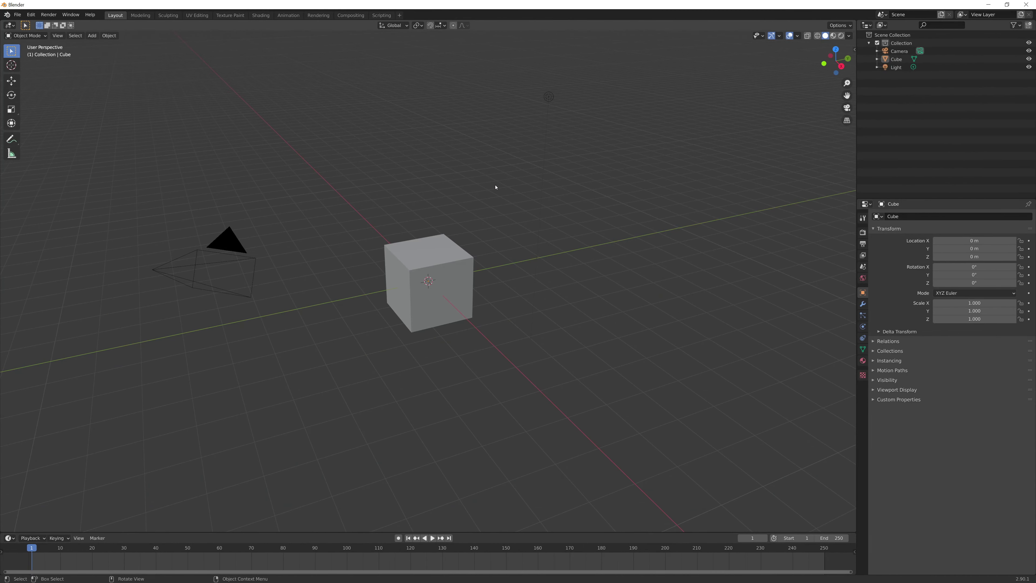
Delete the default cube, light and camera from the Blender scene
left_click(456, 263)
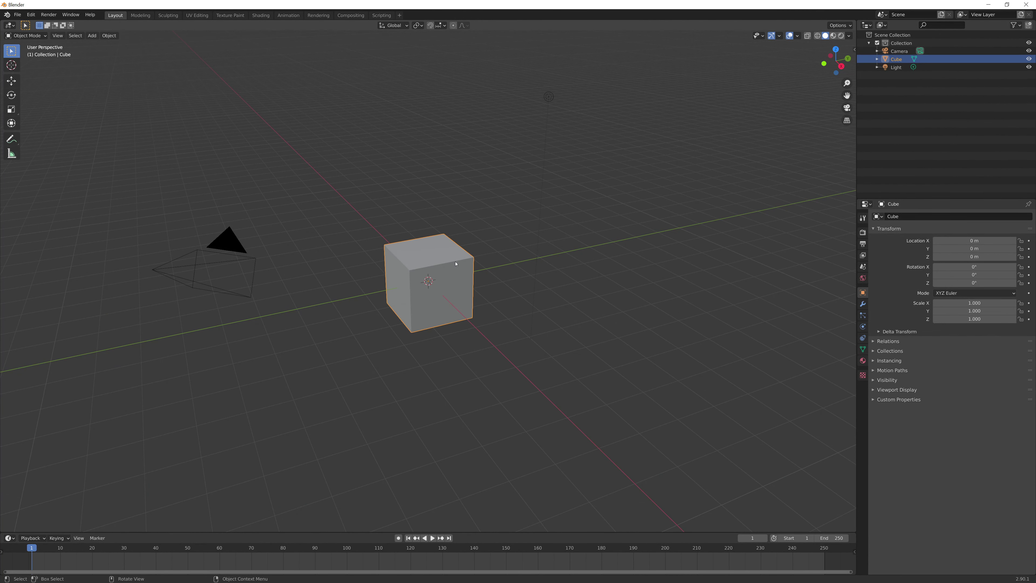
key("Delete")
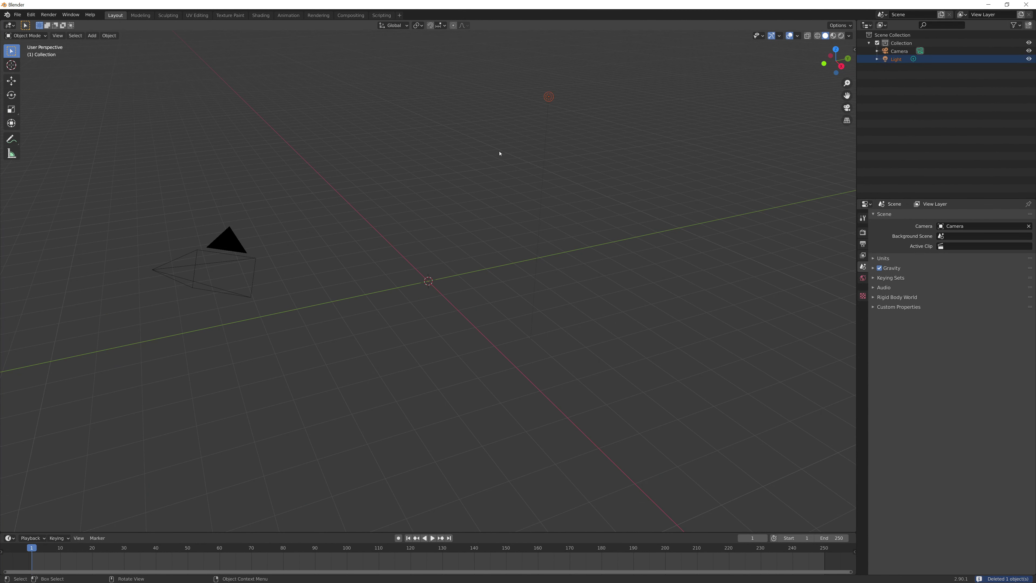
key("Delete")
left_click(220, 261)
key("Delete")
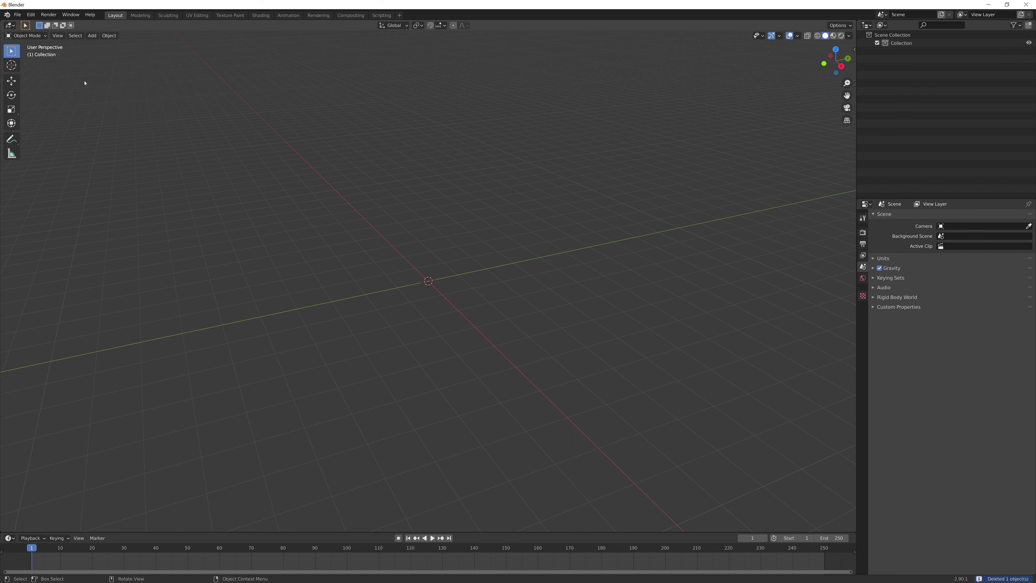
Add a Grid mesh with 64 X and 64 Y subdivisions
left_click(93, 36)
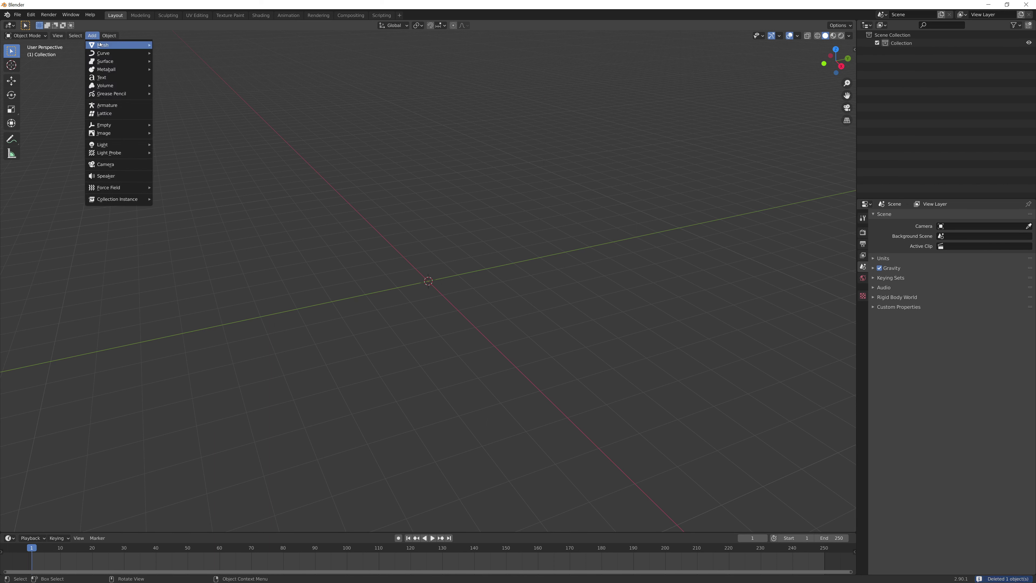
mouse_move(123, 45)
left_click(172, 114)
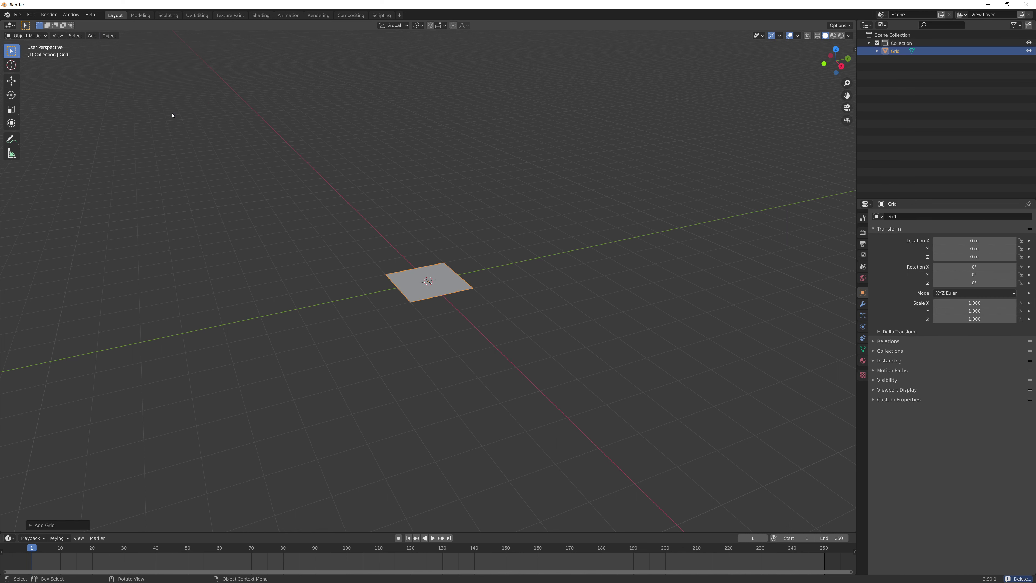
left_click(56, 525)
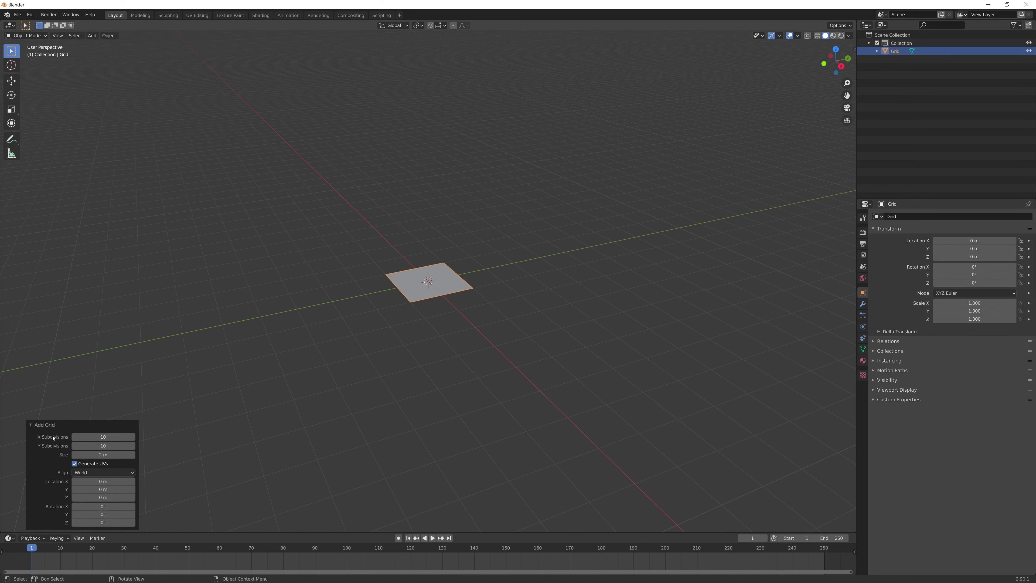
left_click(104, 437)
type("64")
key("Tab")
type("64")
key("Return")
Switch the viewport to Wireframe shading and box-select the grid
left_click(283, 323)
scroll(453, 282, "up", 6)
middle_click_drag(409, 228, 436, 235)
key("z")
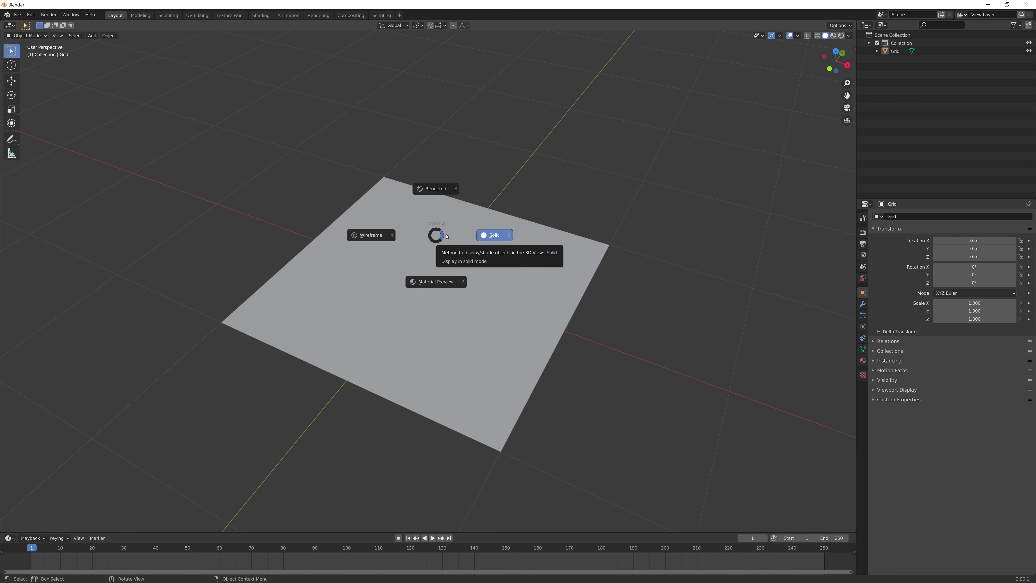
left_click(379, 241)
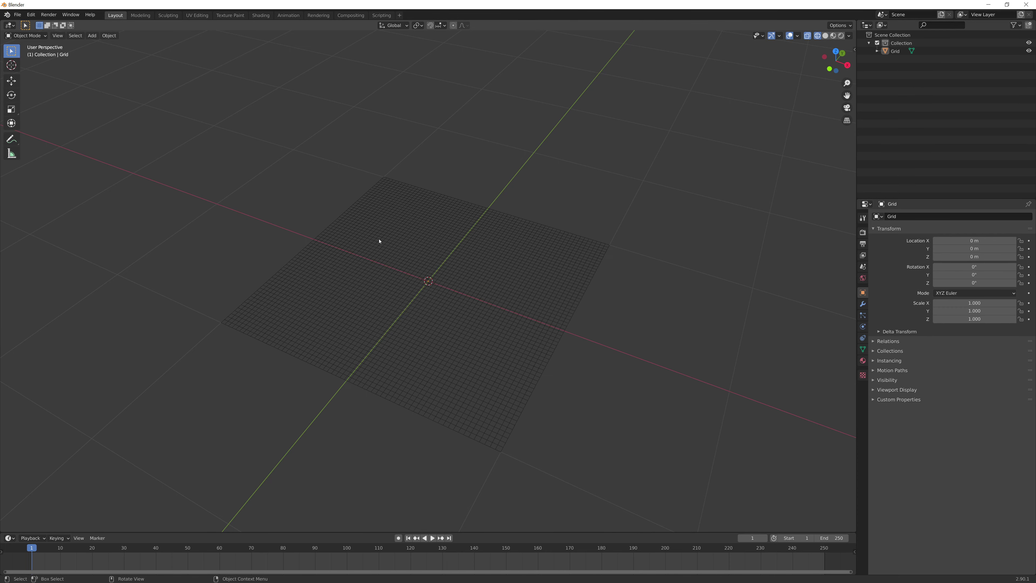
middle_click_drag(505, 265, 473, 249)
left_click_drag(459, 199, 339, 384)
scroll(490, 335, "up", 2)
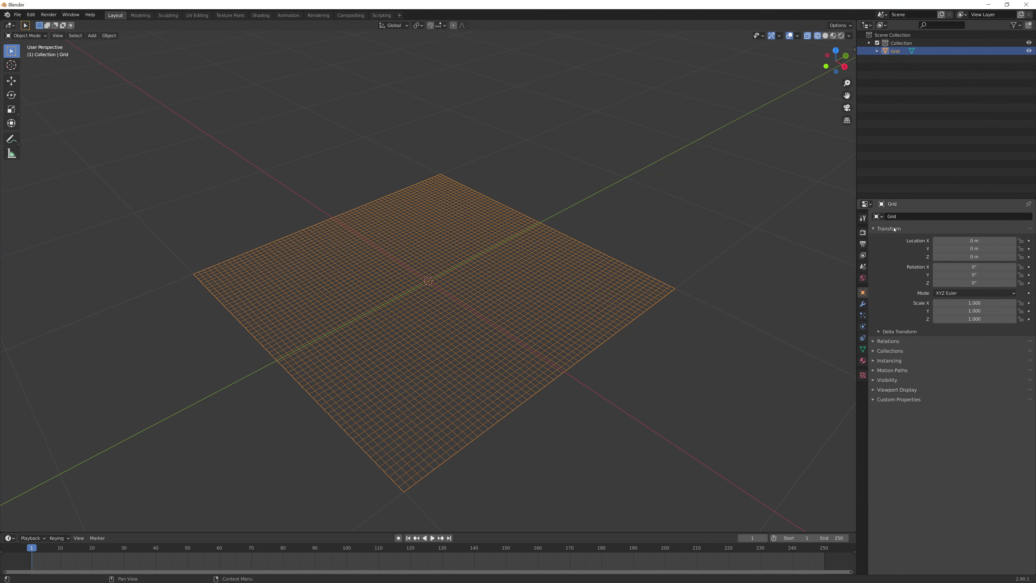
Add a Displace modifier to the Grid, create a new texture, and show its texture settings
left_click(874, 229)
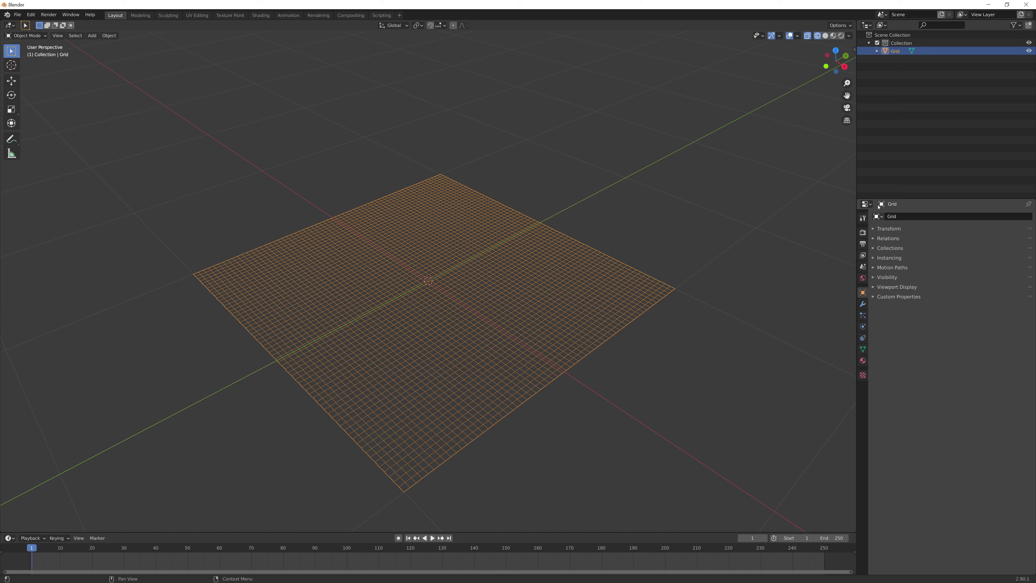
left_click(862, 304)
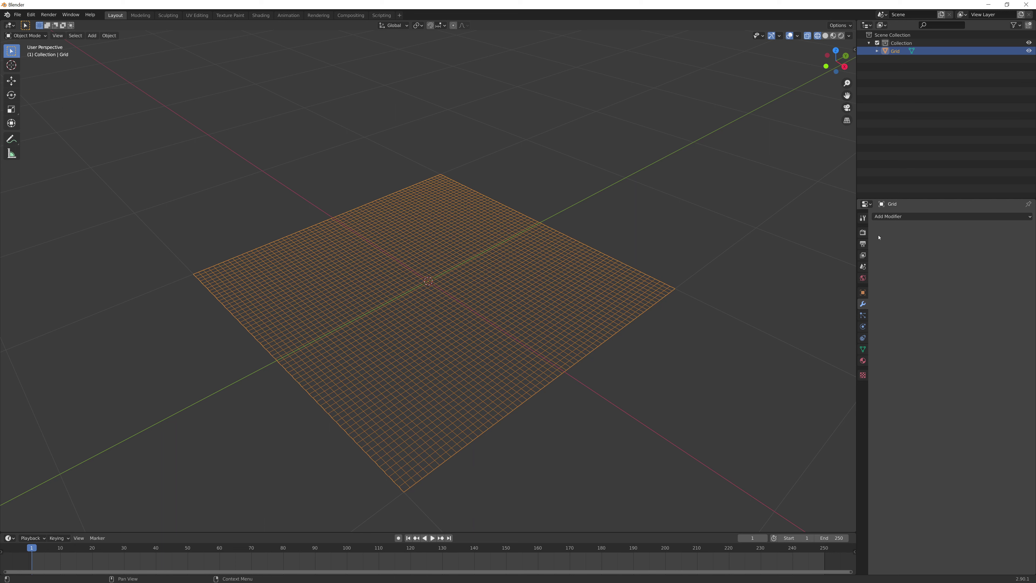
left_click(891, 218)
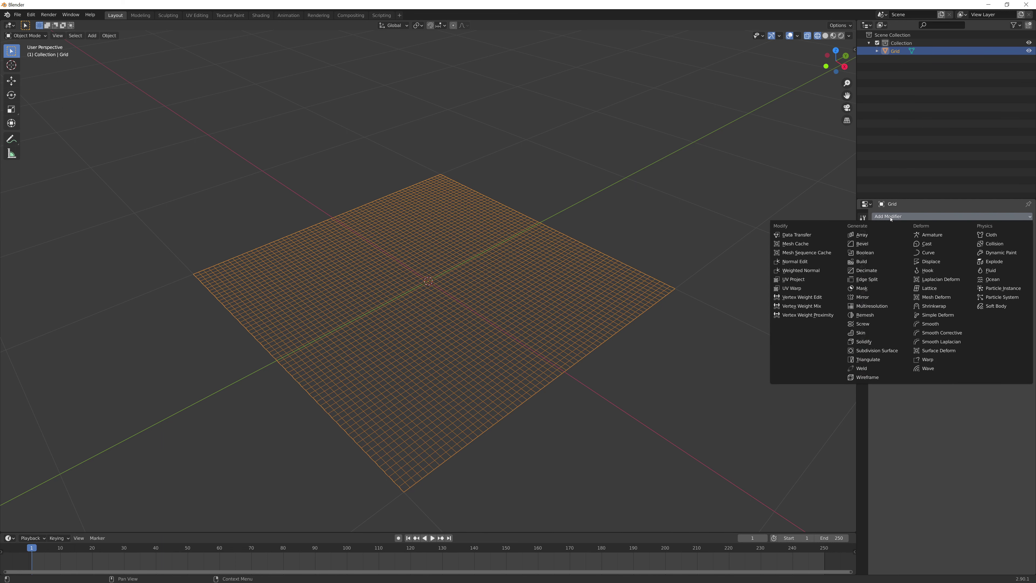
left_click(931, 262)
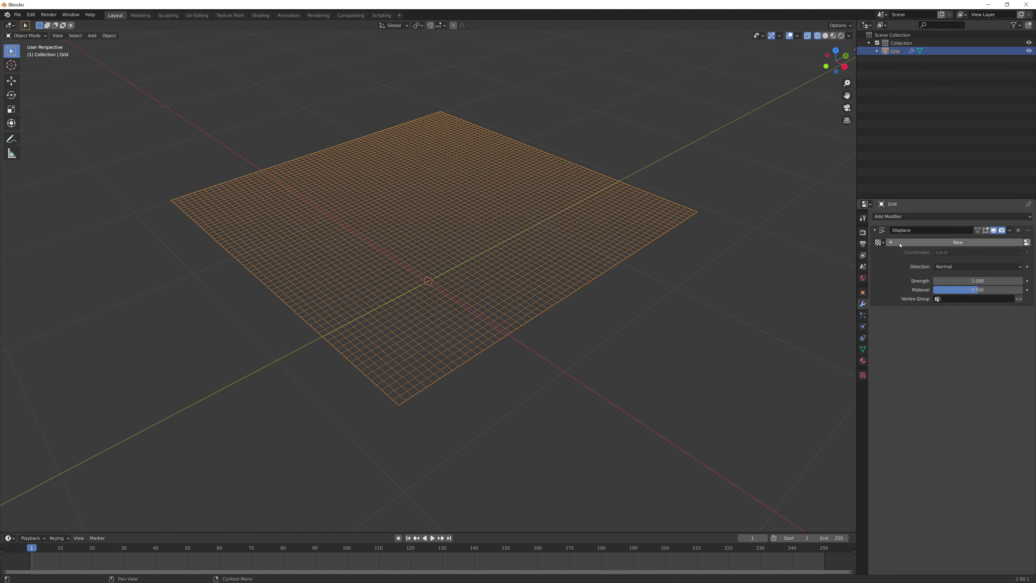
left_click(966, 245)
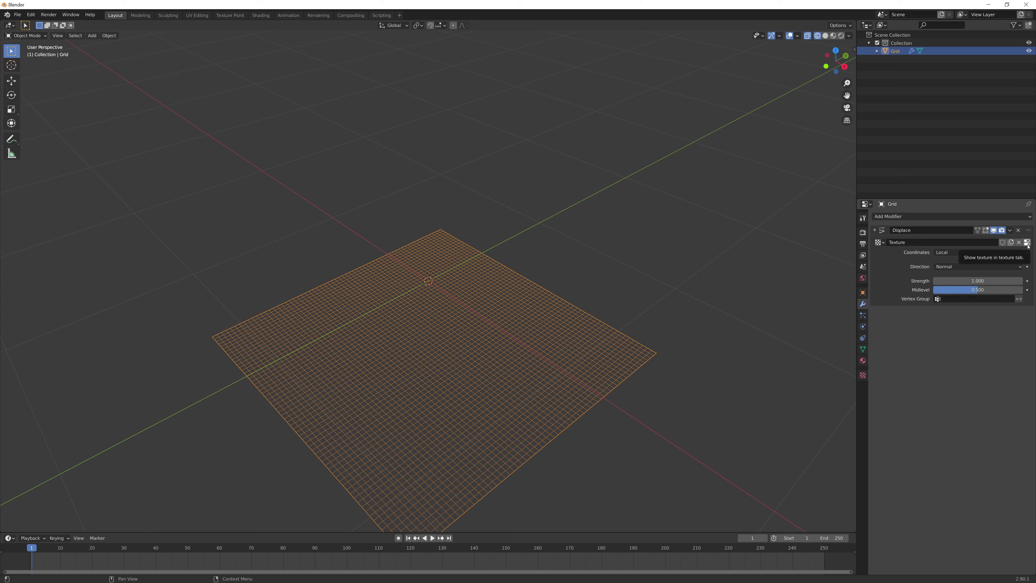
left_click(1028, 242)
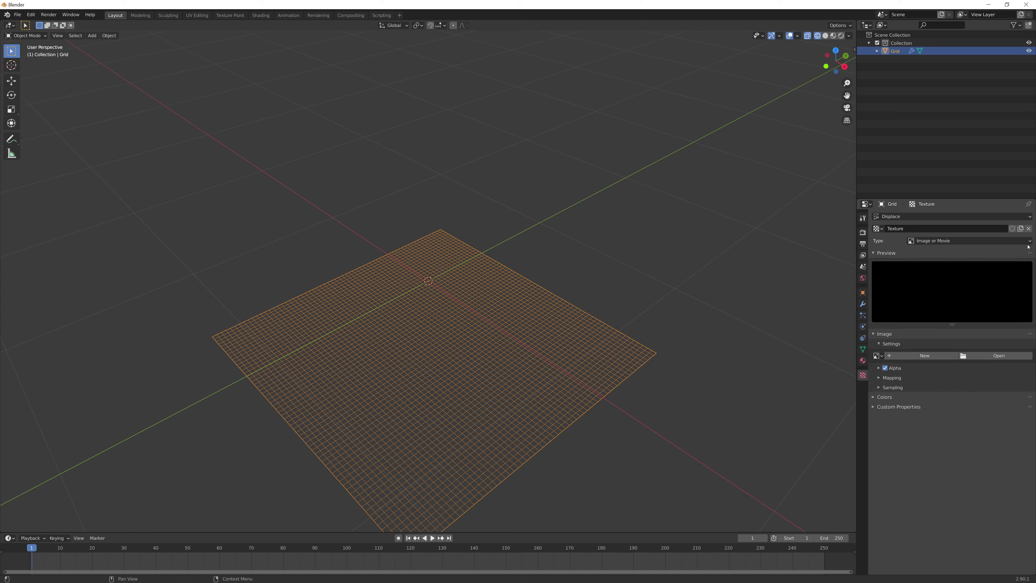
Open Sample.exr as the texture image, then go back to the Displace modifier settings
left_click(1004, 356)
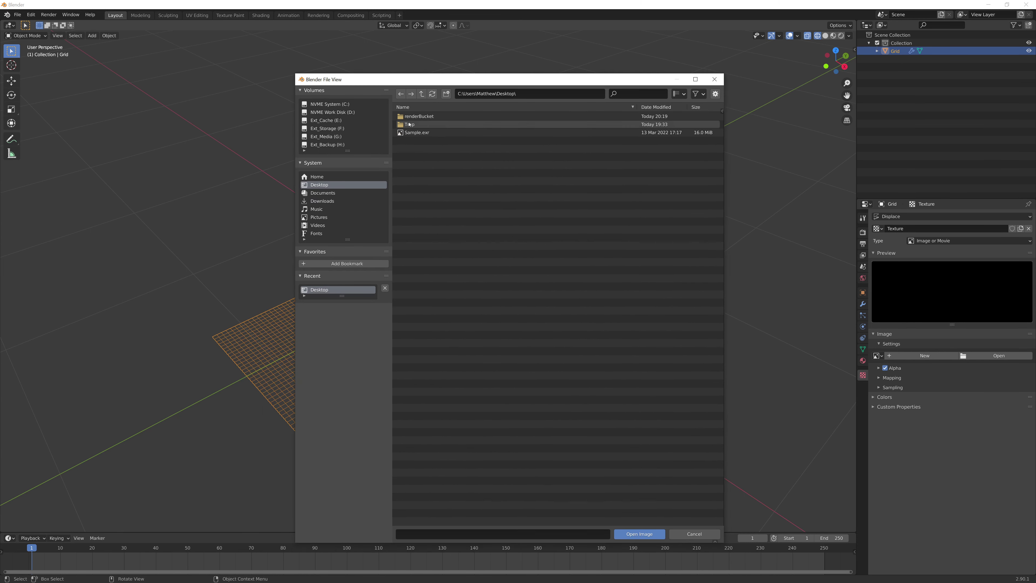
left_click(417, 133)
left_click(639, 533)
middle_click_drag(595, 401, 508, 322)
scroll(455, 344, "up", 3)
left_click(862, 304)
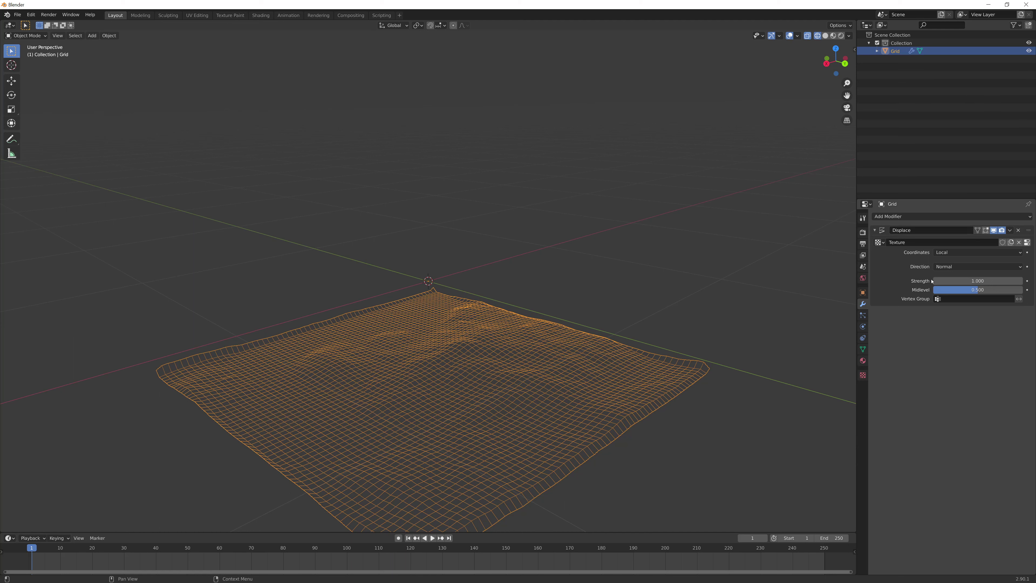
Set the Displace modifier's Midlevel to 0
left_click(987, 291)
type("0")
key("Return")
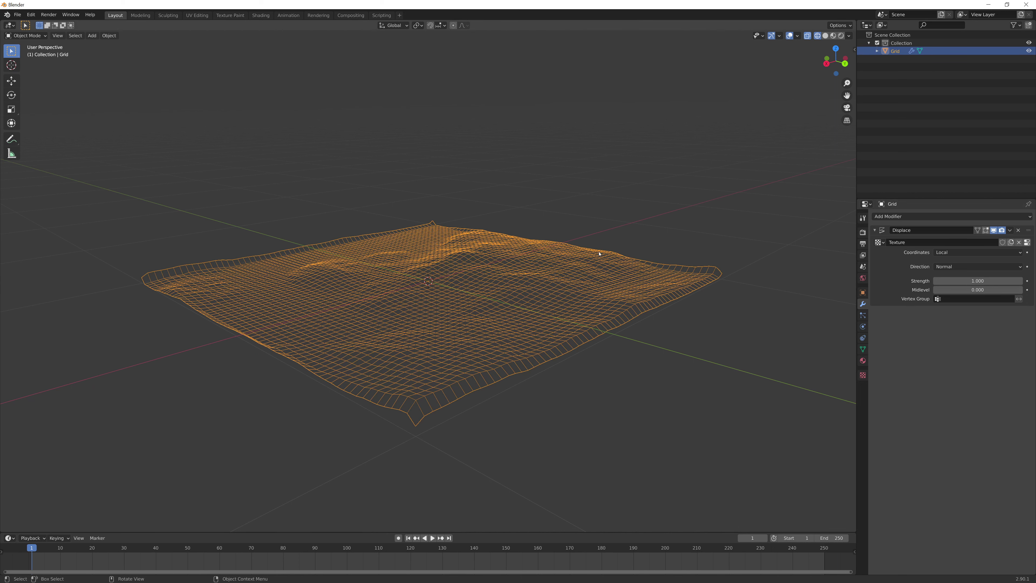
mouse_move(508, 235)
middle_mouse_down()
mouse_move(550, 227)
mouse_move(503, 232)
middle_mouse_up()
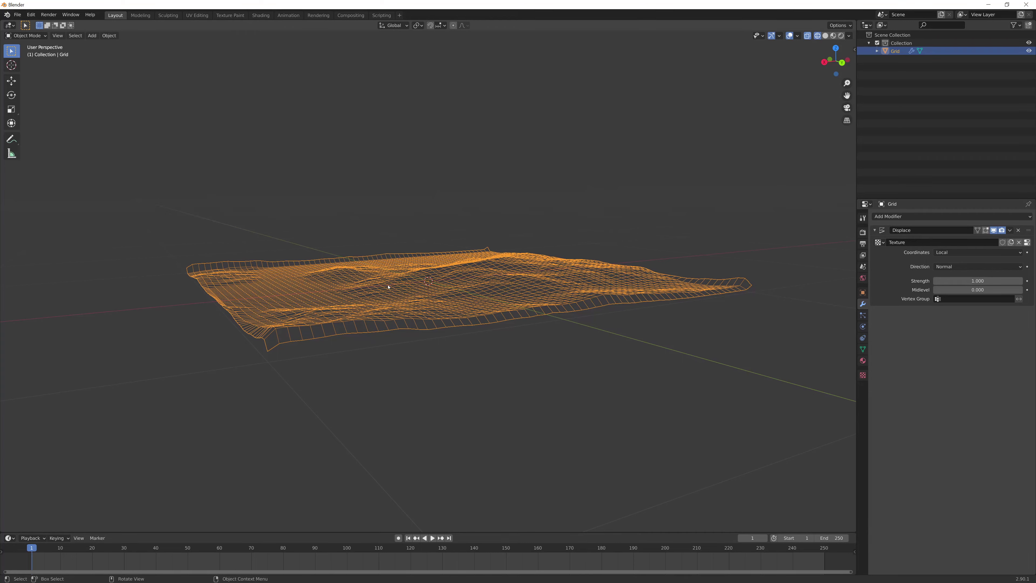
middle_click_drag(424, 282, 505, 280)
scroll(489, 275, "up", 4)
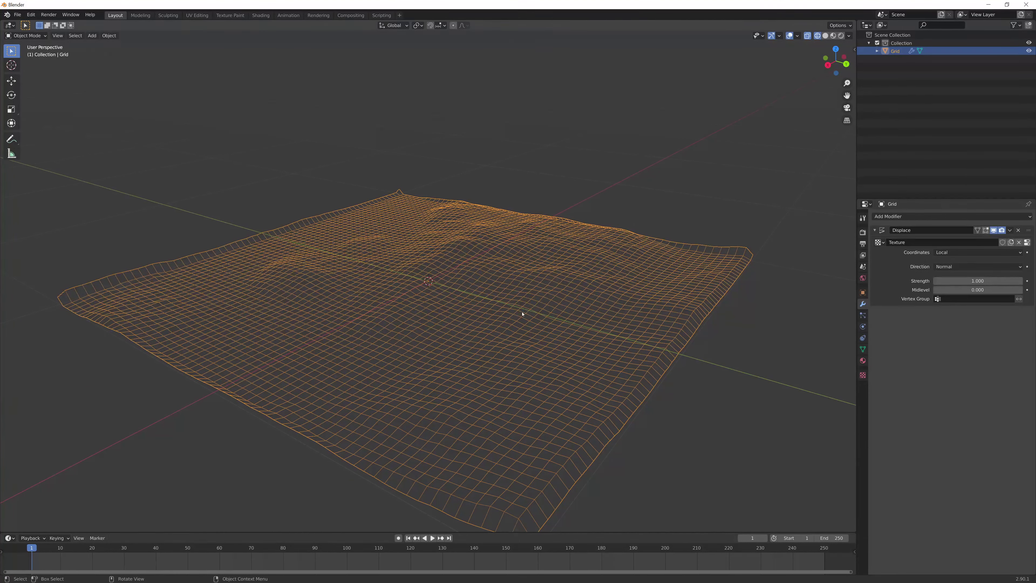
middle_click_drag(676, 306, 718, 300)
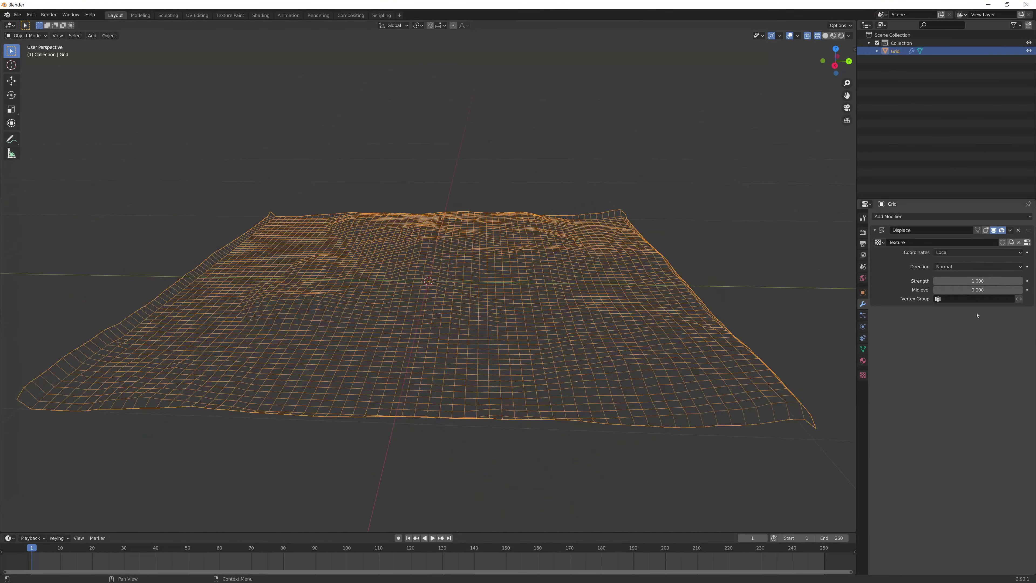
Set the Displace Strength to 1.0, then to 3
left_click(979, 281)
type("1.0")
key("Return")
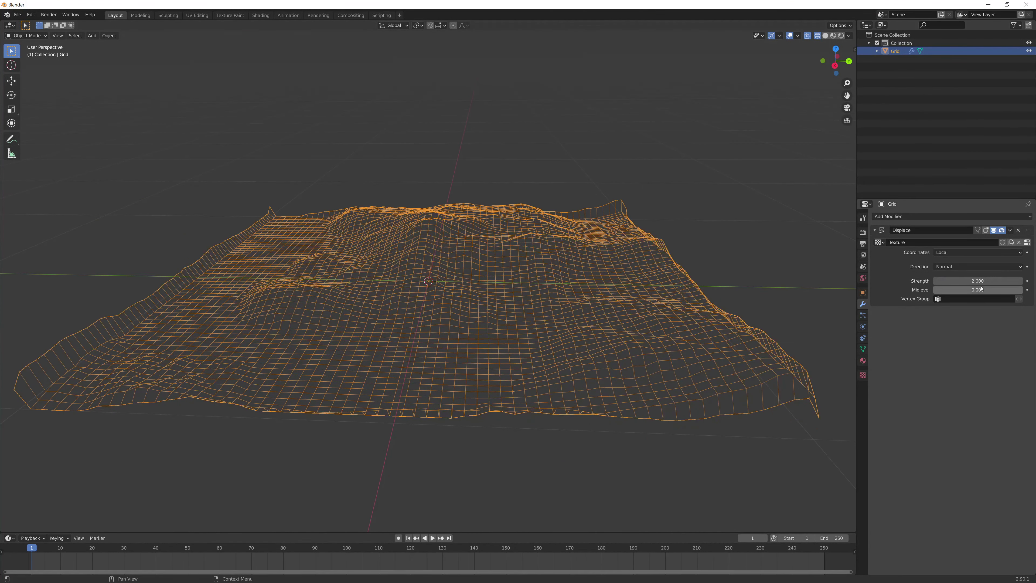
left_click(981, 281)
type("3")
key("Return")
middle_click_drag(628, 261, 480, 251)
Switch the viewport shading to Solid
scroll(636, 231, "down", 4)
key("z")
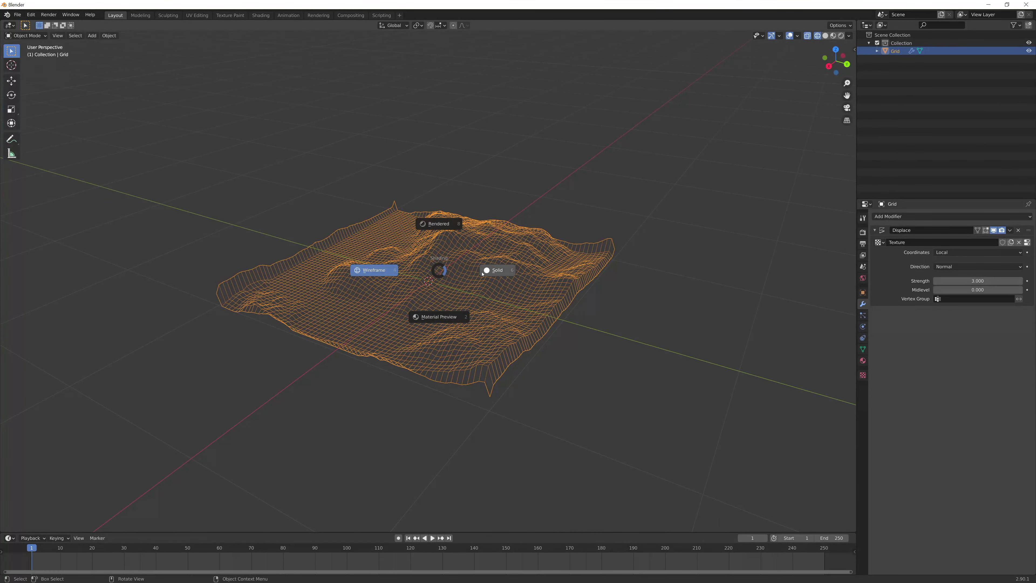
left_click(488, 271)
mouse_move(490, 249)
middle_mouse_down()
mouse_move(597, 220)
mouse_move(489, 224)
middle_mouse_up()
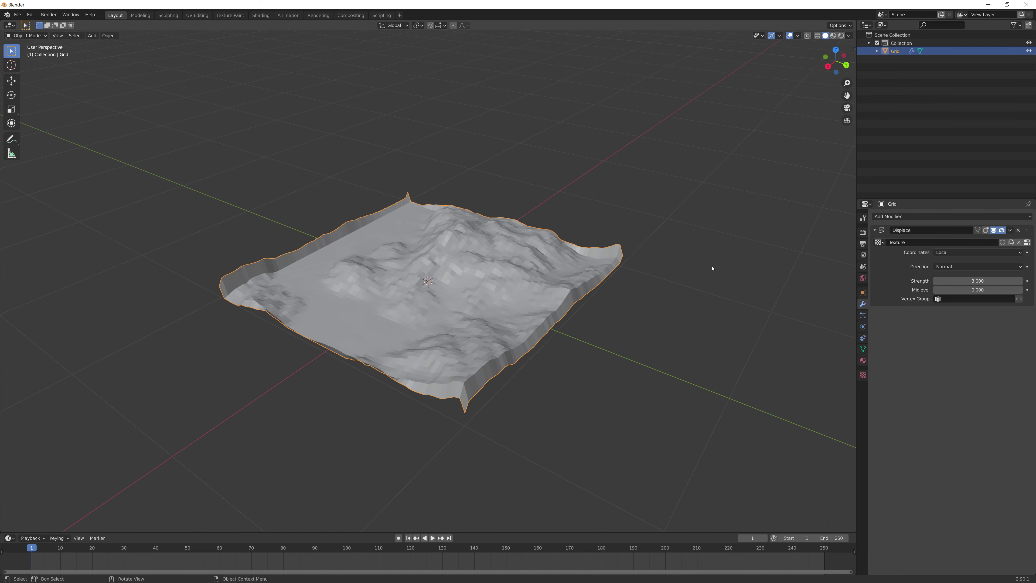
Orbit and zoom around the solid terrain to inspect its ridges
scroll(454, 270, "up", 2)
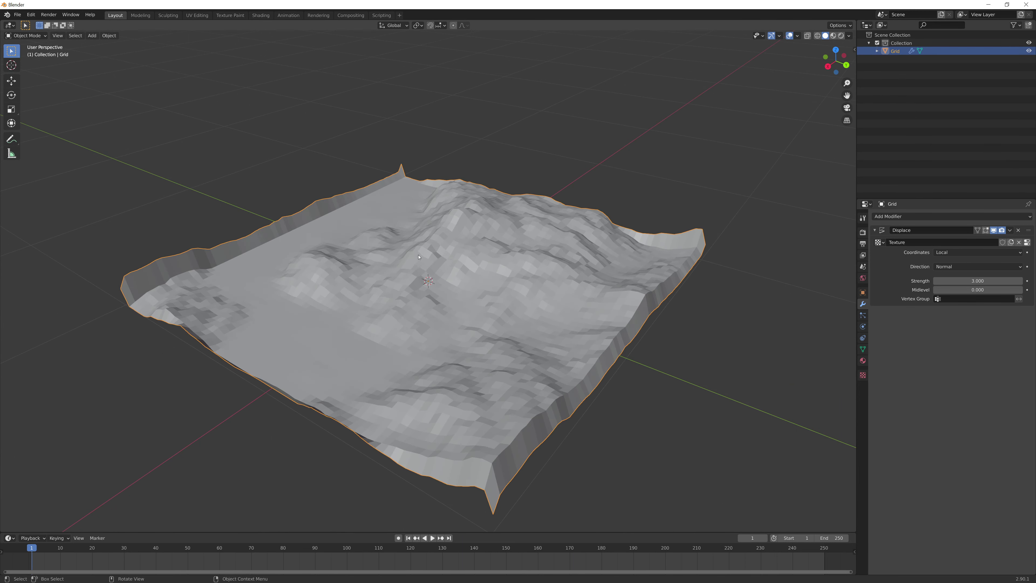
mouse_move(394, 232)
middle_mouse_down()
mouse_move(469, 222)
mouse_move(395, 236)
middle_mouse_up()
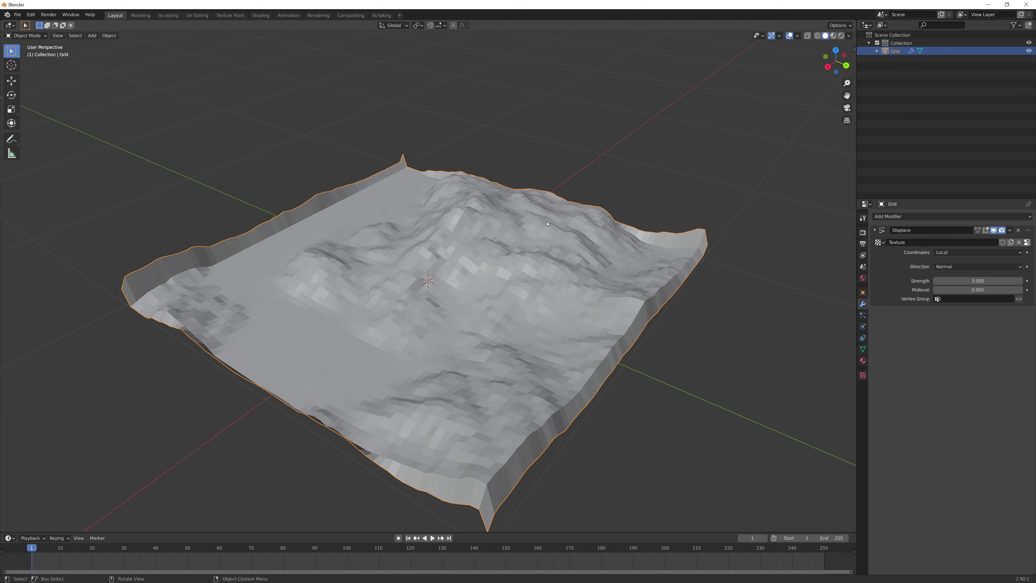
middle_click_drag(492, 235, 484, 264)
scroll(546, 242, "down", 3)
scroll(550, 248, "up", 4)
scroll(510, 257, "down", 5)
scroll(453, 274, "up", 5)
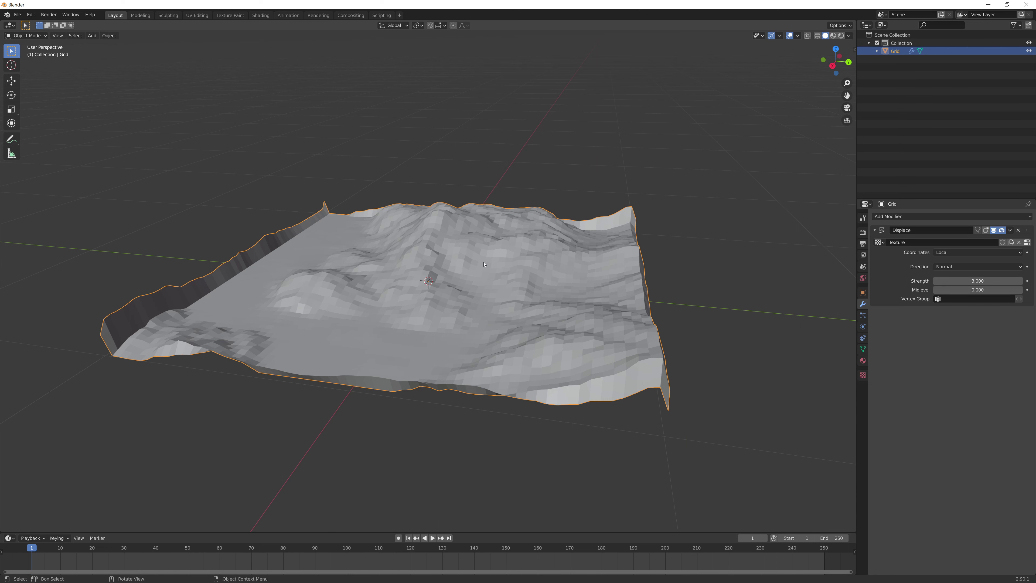
middle_click_drag(550, 289, 506, 278)
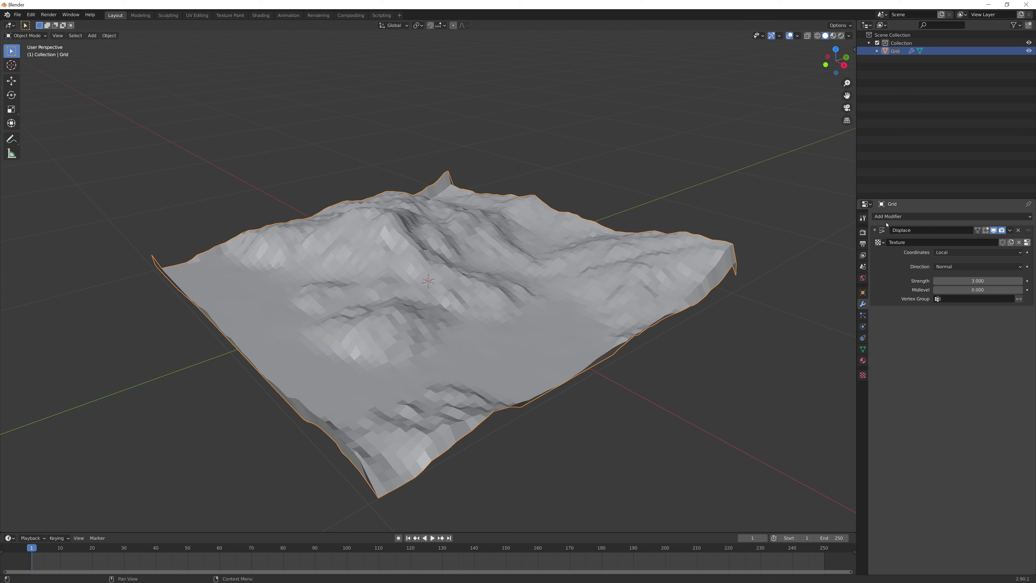
Add a Multires modifier and subdivide it to level 4
left_click(895, 217)
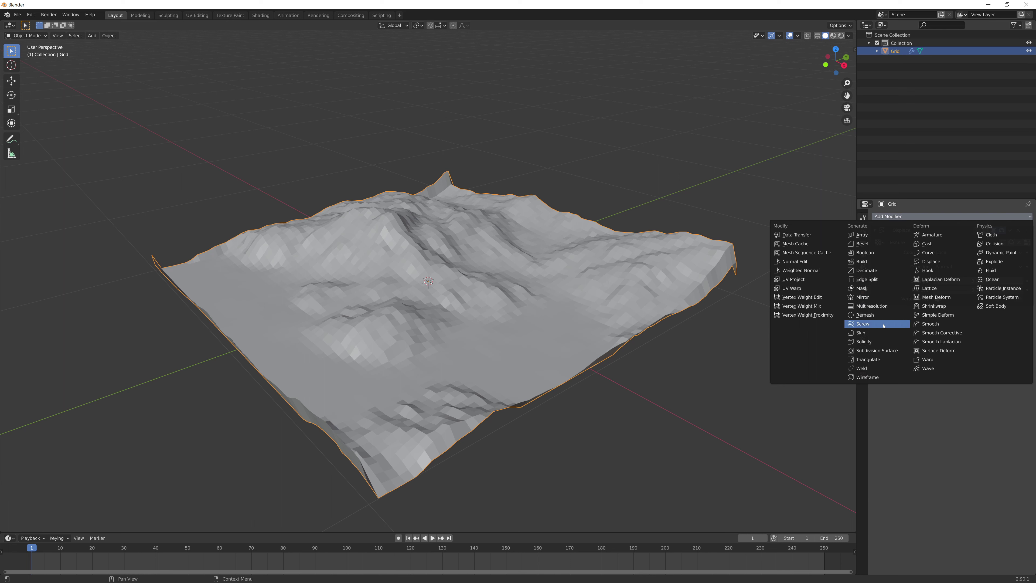
left_click(863, 306)
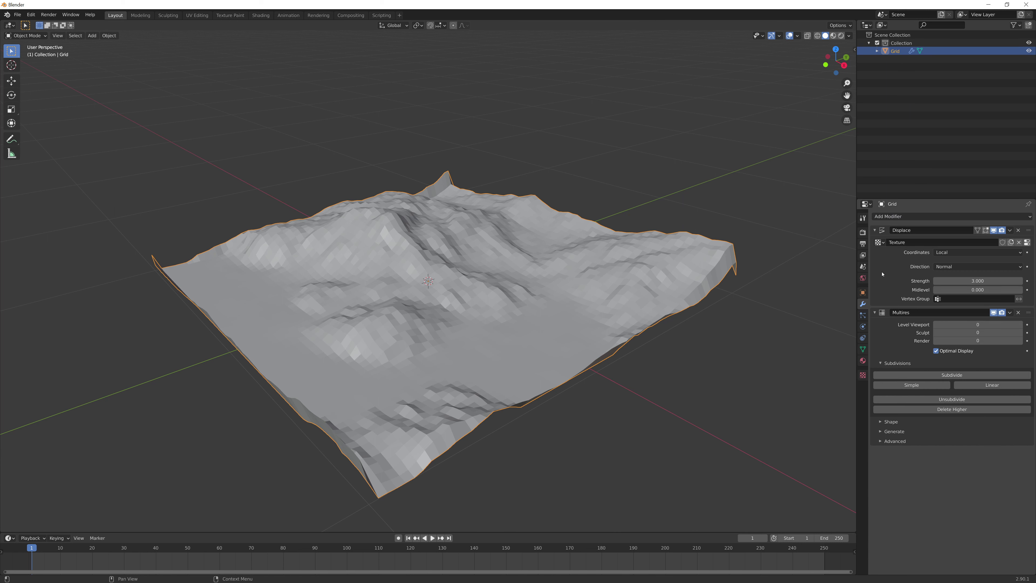
left_click(875, 230)
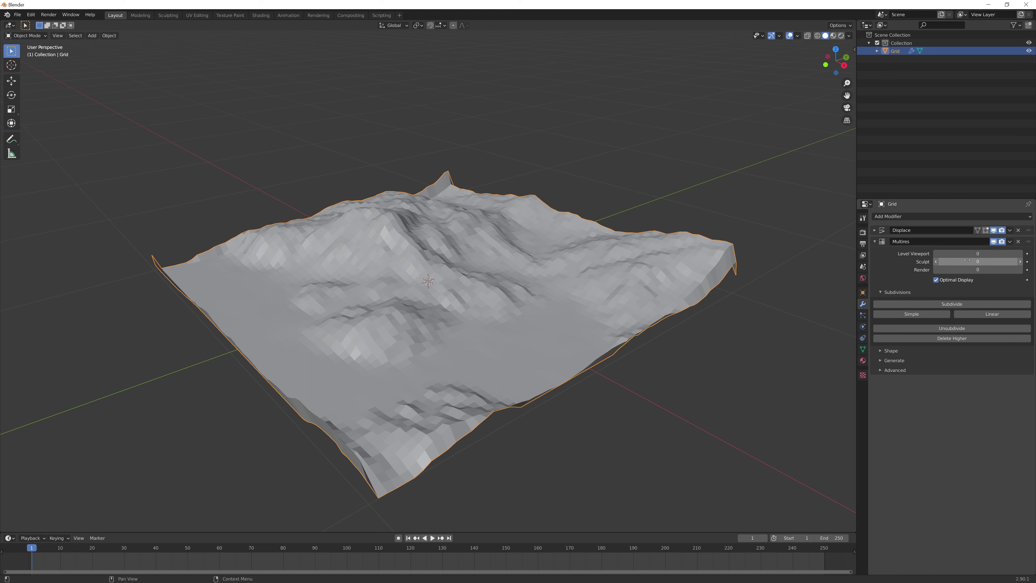
left_click(947, 305)
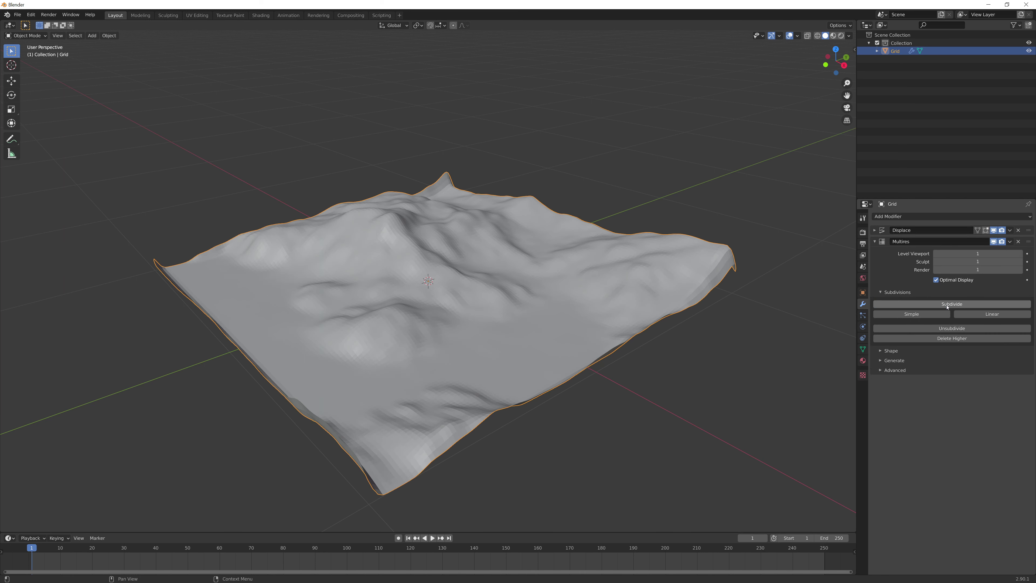
left_click(946, 305)
left_click(947, 305)
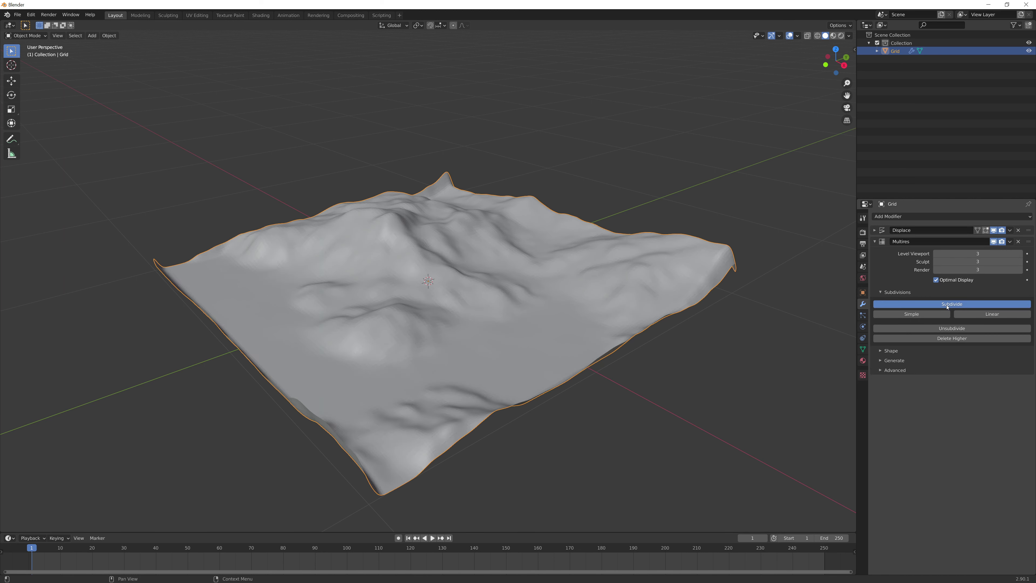
left_click(947, 305)
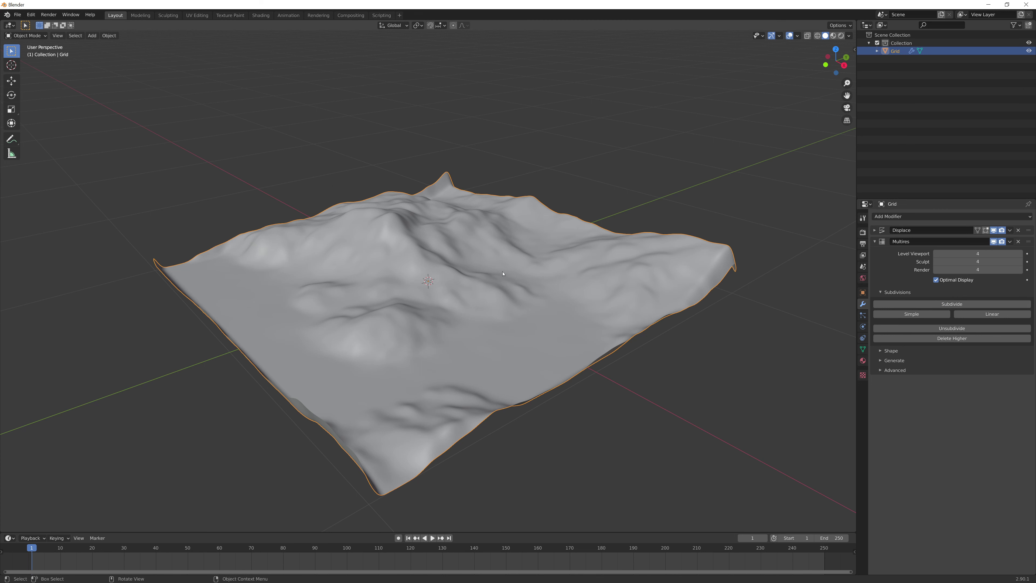
mouse_move(555, 276)
middle_mouse_down()
mouse_move(522, 282)
mouse_move(561, 257)
middle_mouse_up()
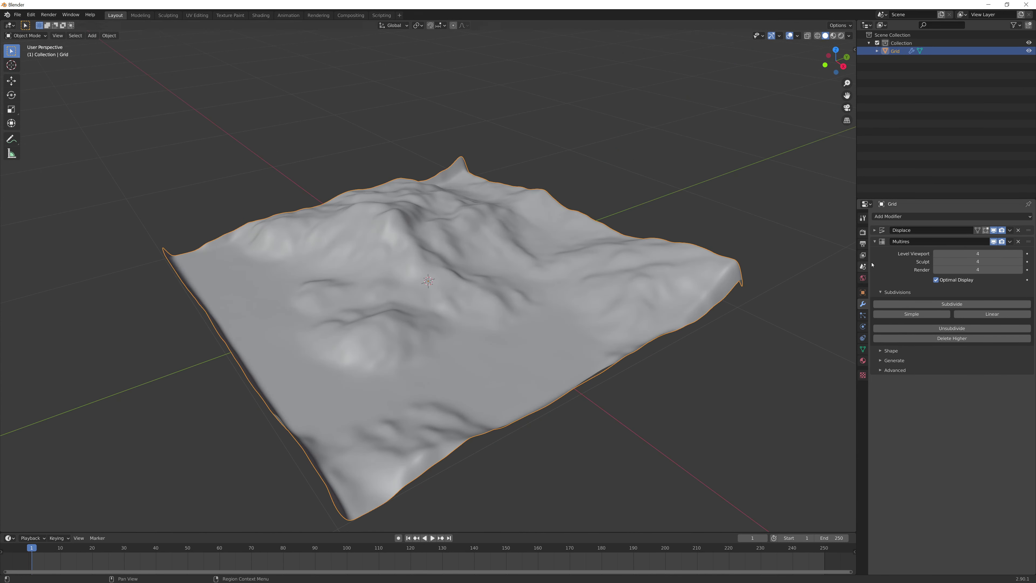
Move the Displace modifier below Multires in the modifier stack
left_click(885, 243)
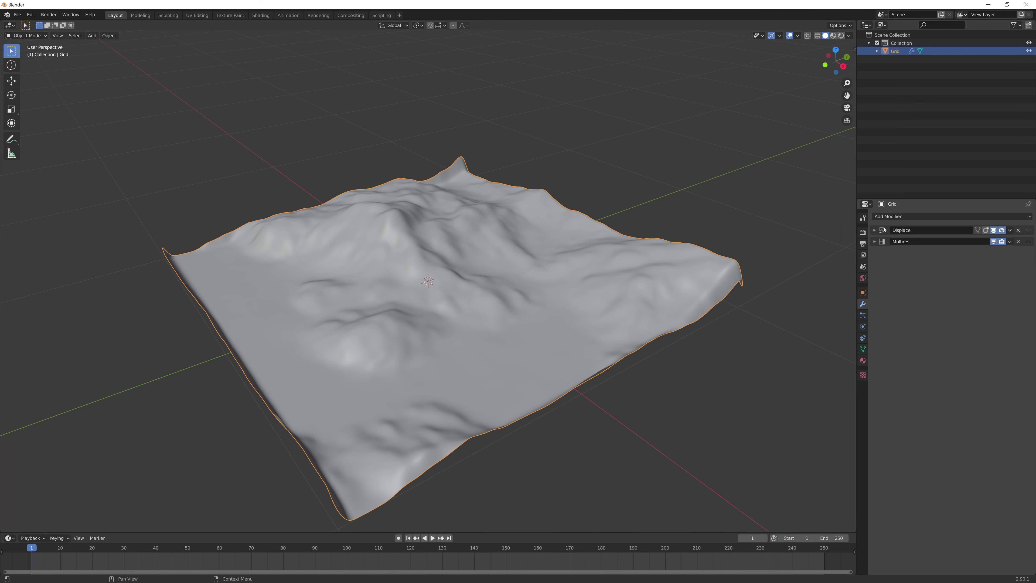
left_click(884, 231)
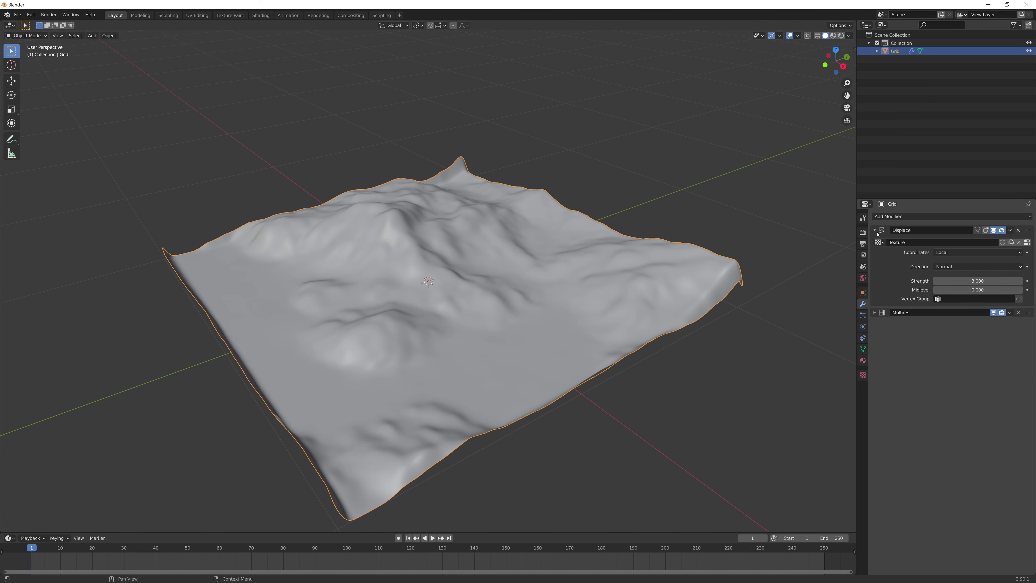
left_click(884, 235)
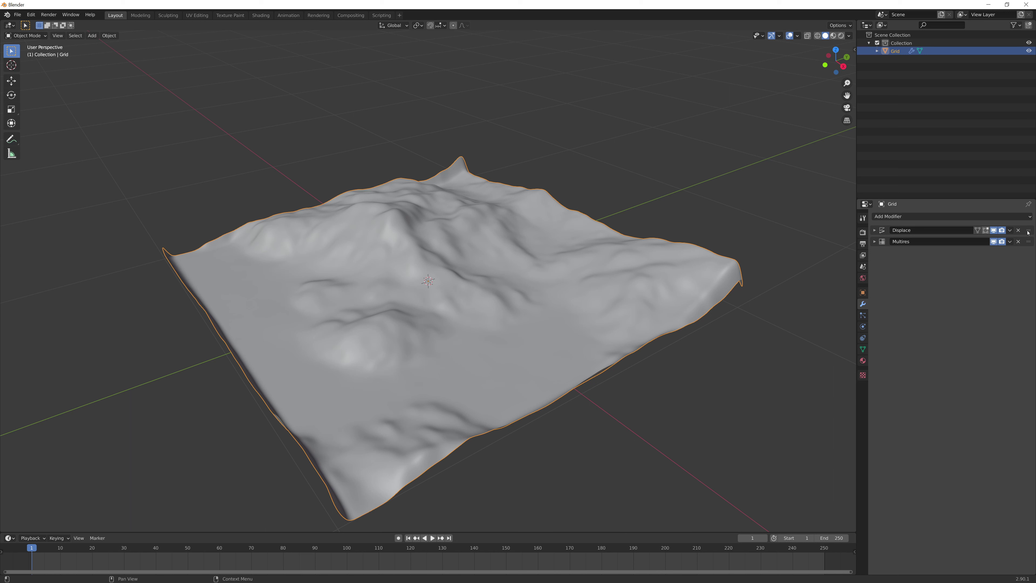
left_click_drag(1028, 232, 1030, 249)
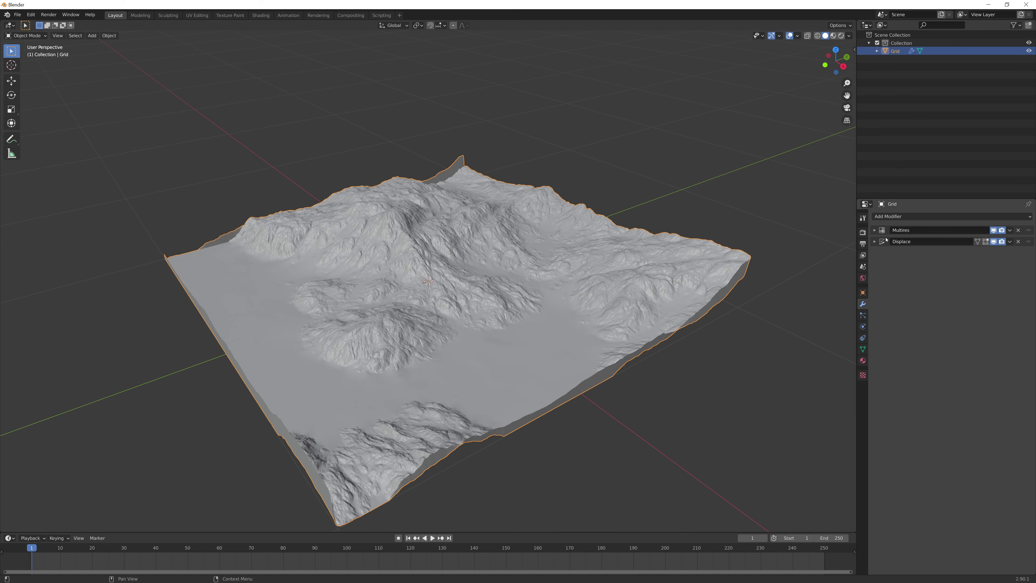
Lower the Multires Level Viewport to 1 and inspect the coarse faceted terrain
middle_click_drag(449, 262, 579, 253)
scroll(483, 266, "up", 5)
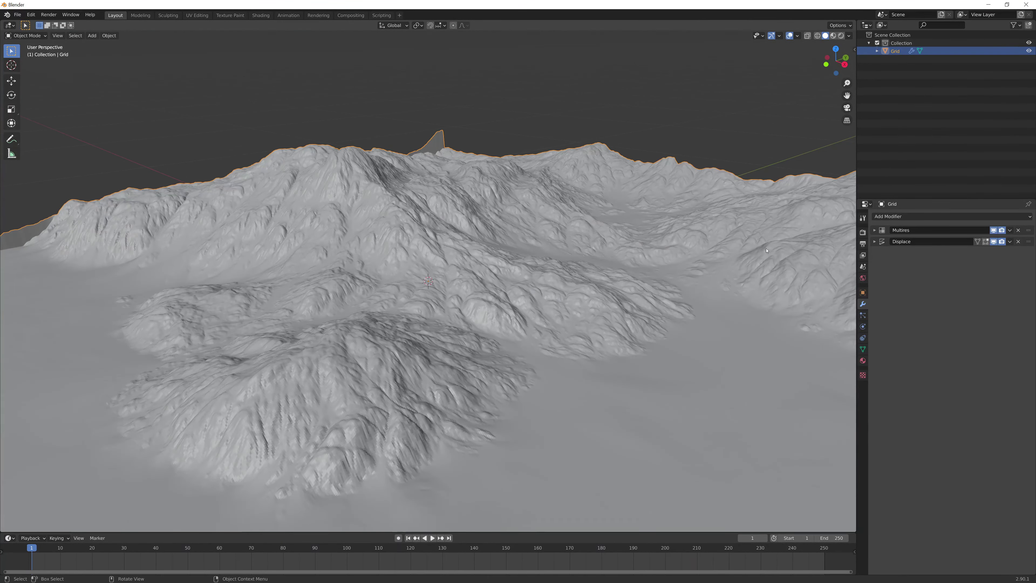
left_click(875, 230)
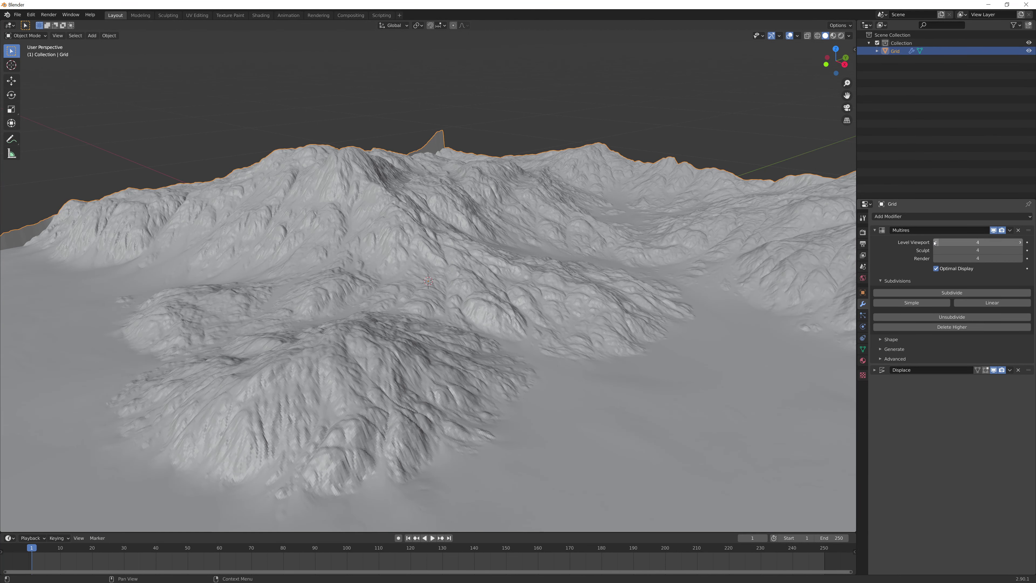
left_click(936, 242)
left_click(935, 243)
left_click(936, 242)
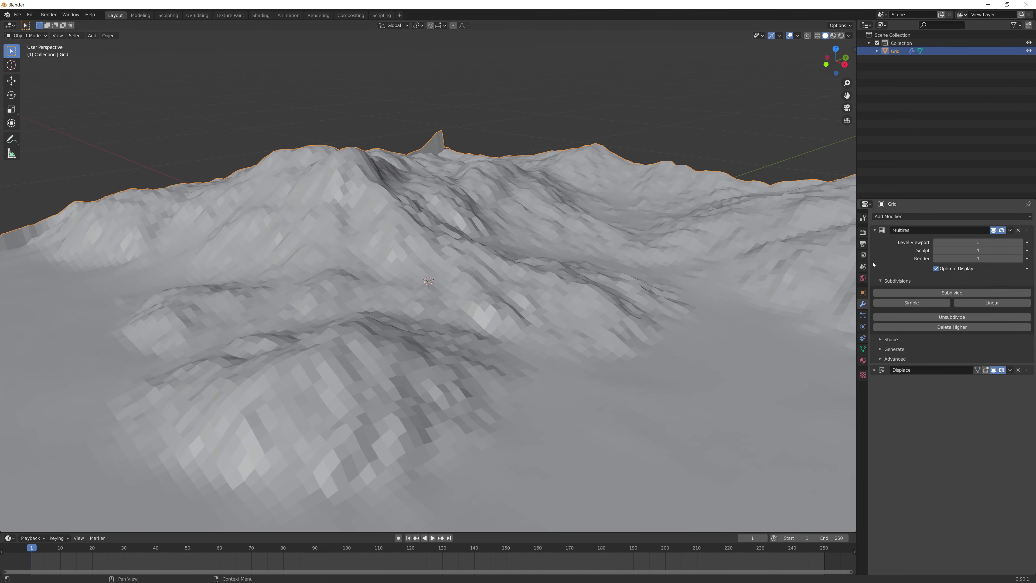
middle_click_drag(592, 269, 816, 286)
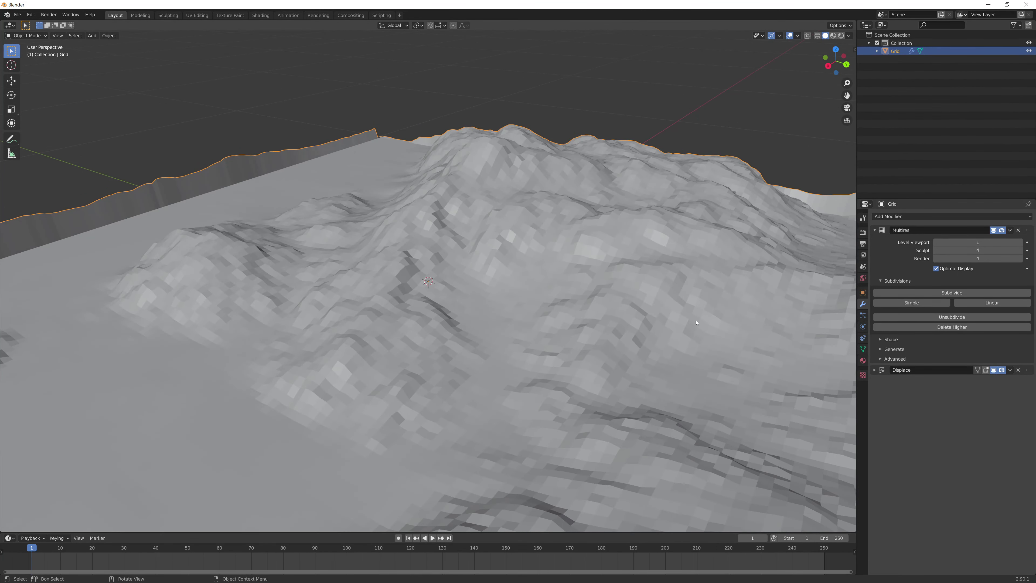
middle_click_drag(658, 326, 550, 322)
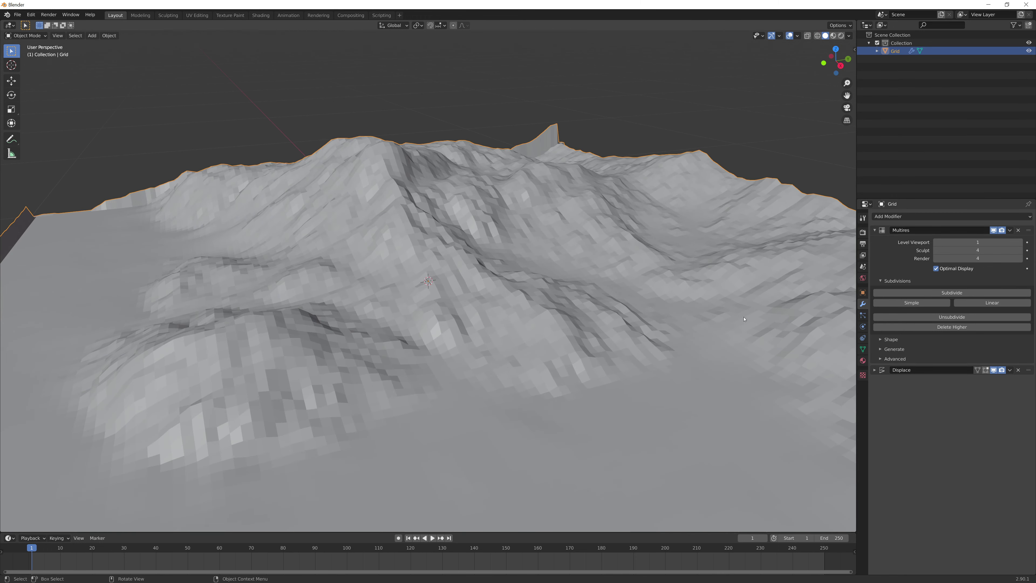
Raise the Multires Level Viewport back to 4 and inspect the full-detail terrain
left_click(1021, 242)
left_click(1021, 243)
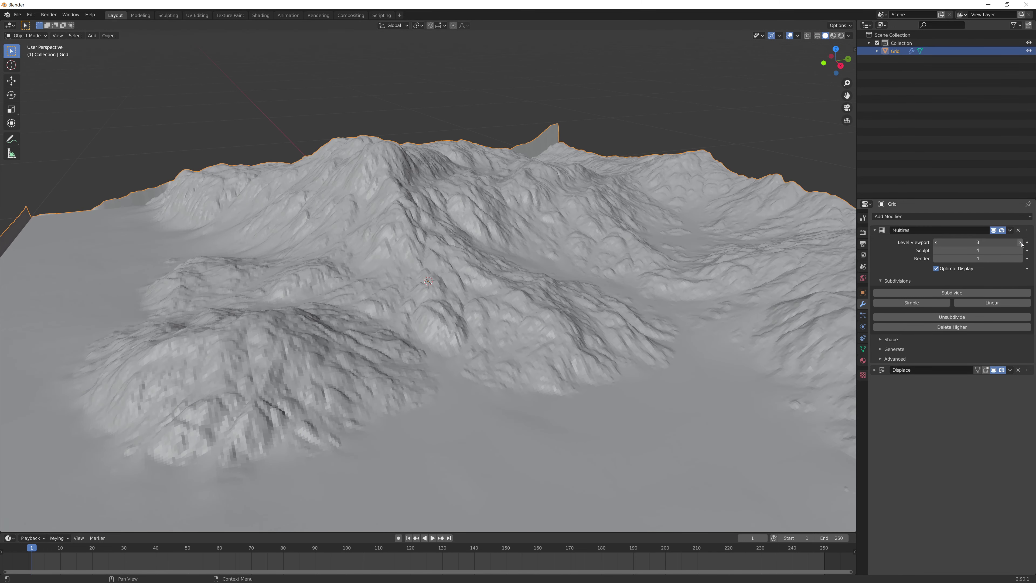
left_click(1021, 242)
middle_click_drag(693, 286, 565, 281)
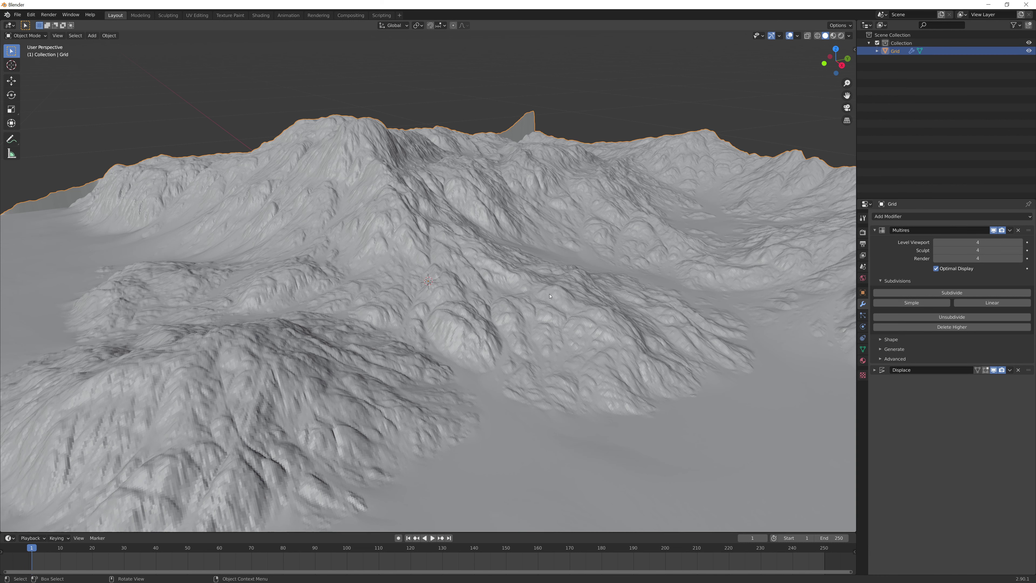
scroll(539, 258, "down", 8)
middle_click_drag(540, 258, 526, 290)
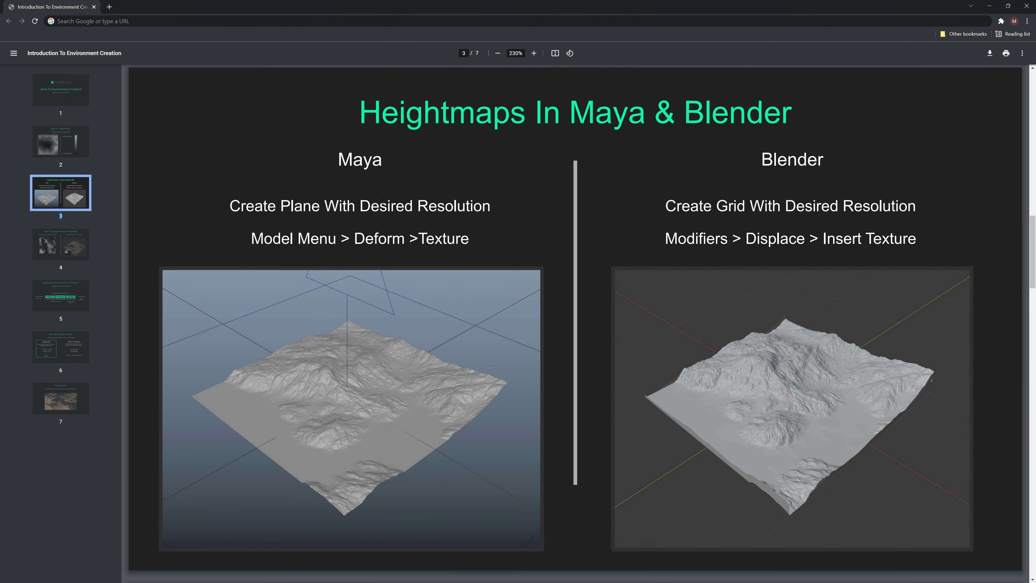
Jump to page 4 of the PDF deck via its sidebar thumbnail
left_click(83, 255)
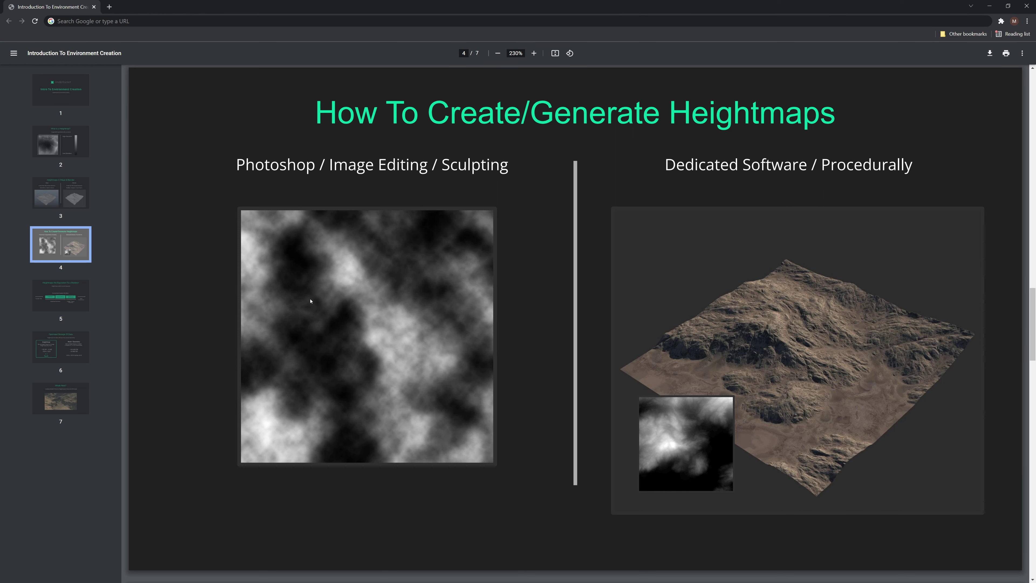
Jump to page 5, "Heightmaps Are Equivalent To a Skeleton", via its thumbnail
left_click(84, 295)
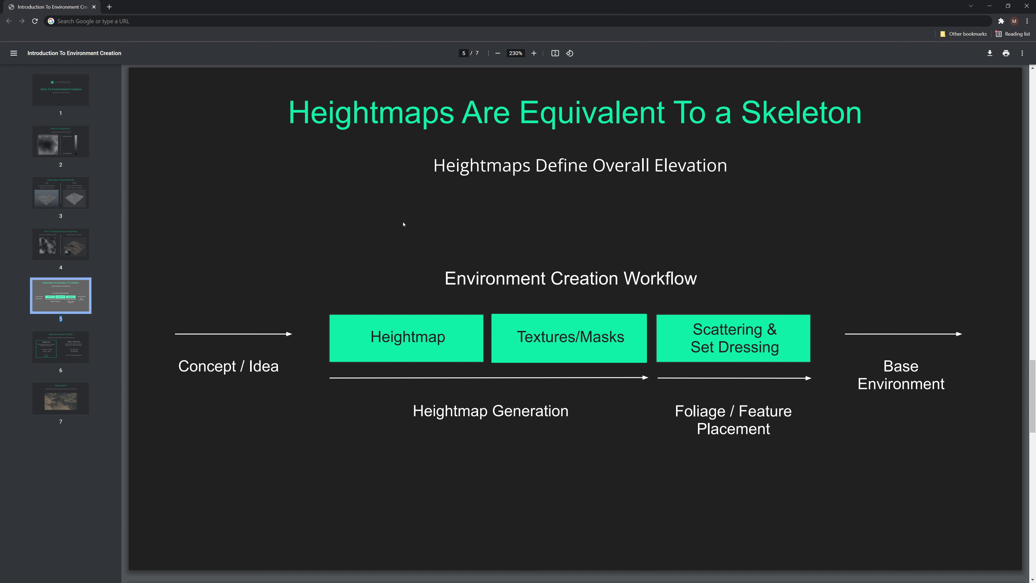
Jump to page 6, "Optimized Storage Of Data", via its thumbnail
left_click(74, 358)
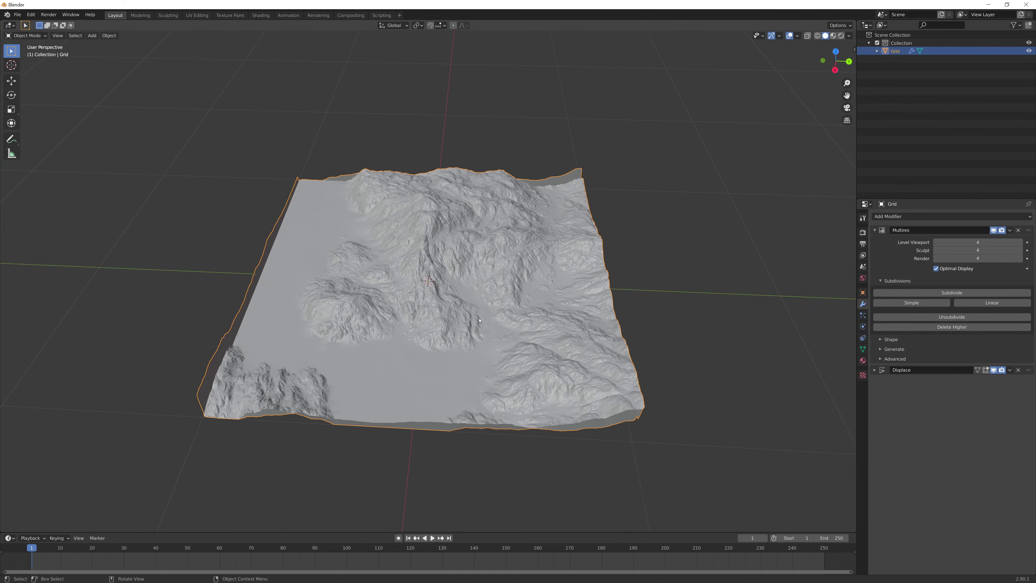
Orbit the Blender terrain to compare it with the Maya version
middle_click_drag(479, 321, 528, 337)
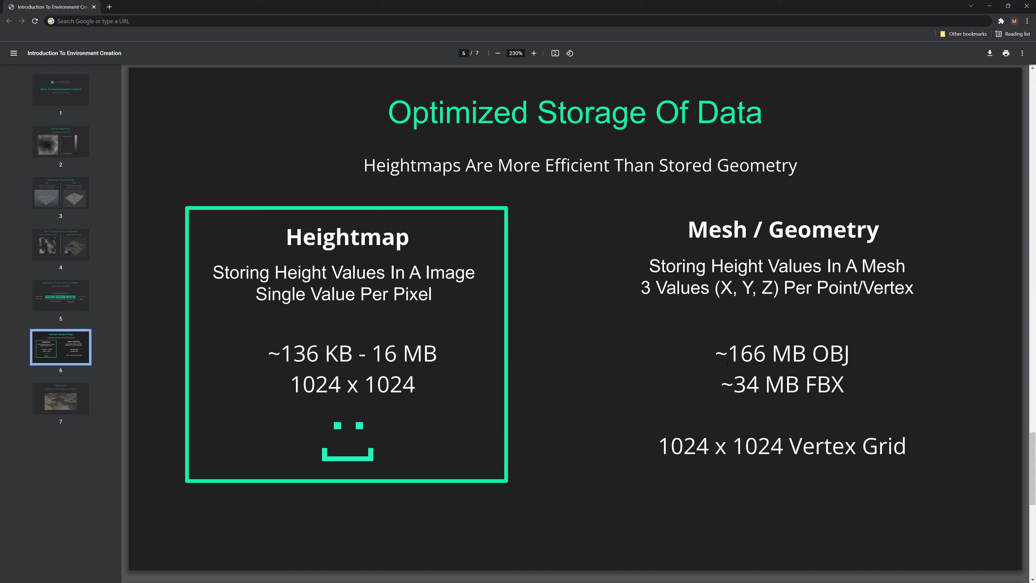
Briefly highlight the ~166 MB OBJ and ~34 MB FBX mesh sizes on slide 6
left_click_drag(844, 383, 710, 352)
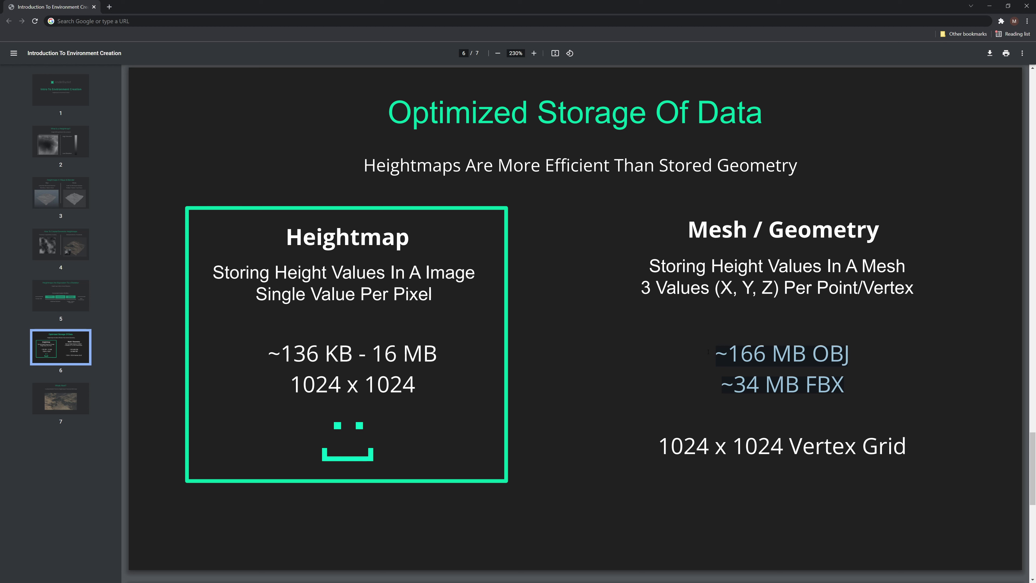
left_click(709, 352)
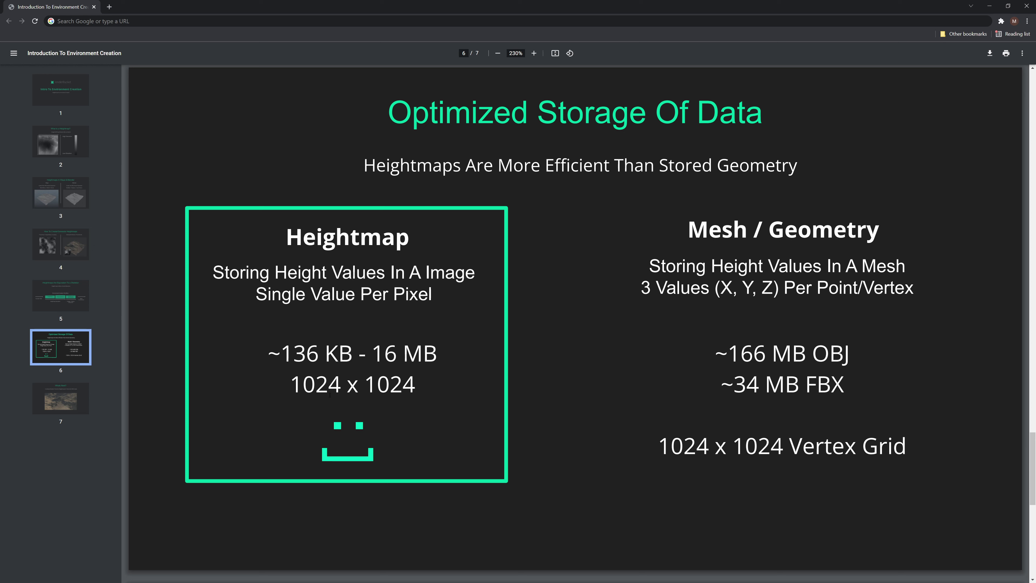
Highlight the ~136 KB and 16 MB heightmap figures in turn, clearing each selection afterward
left_click_drag(350, 355, 268, 354)
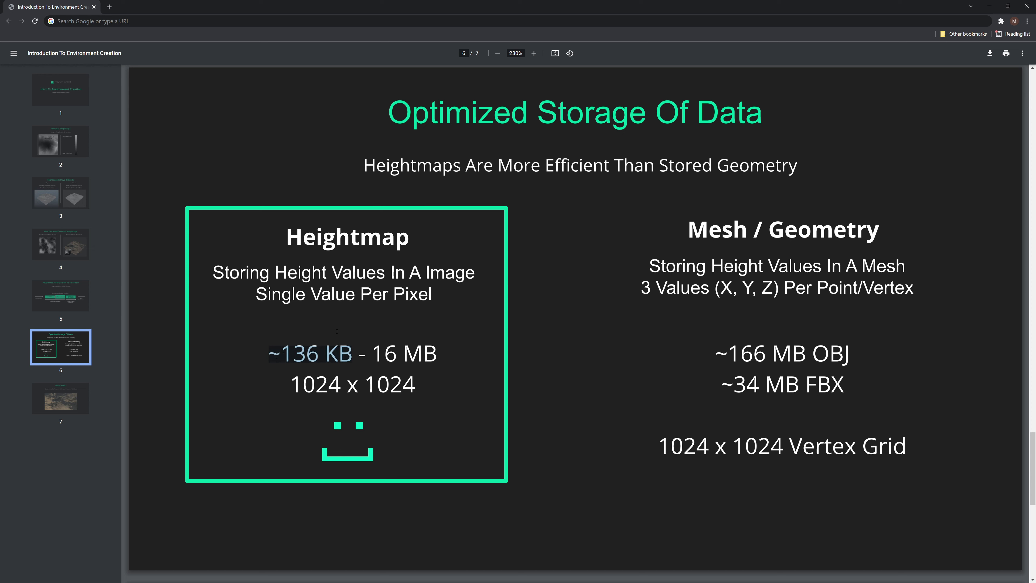
left_click(372, 311)
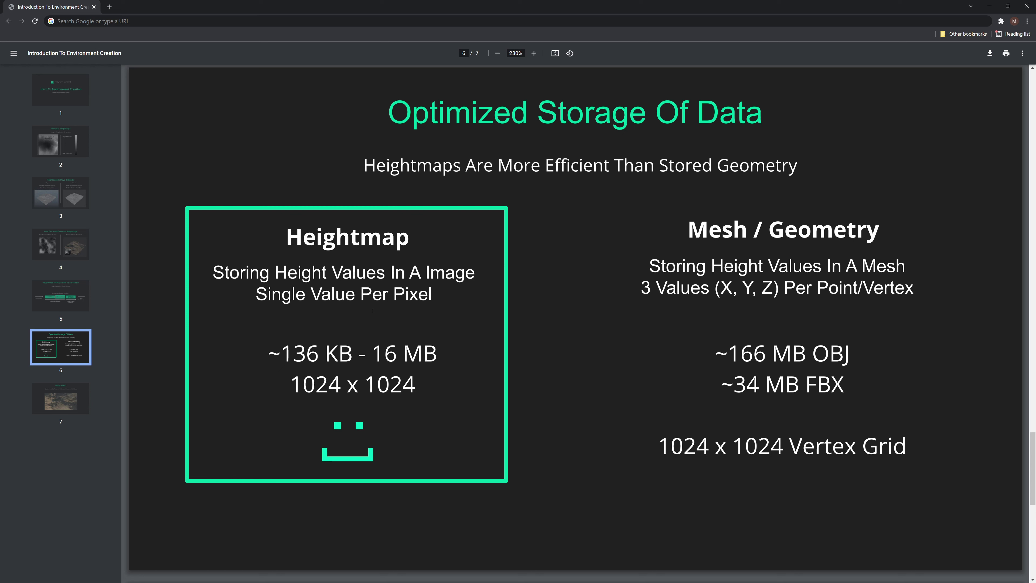
mouse_move(360, 361)
left_mouse_down()
mouse_move(436, 354)
mouse_move(372, 355)
left_mouse_up()
left_click(449, 361)
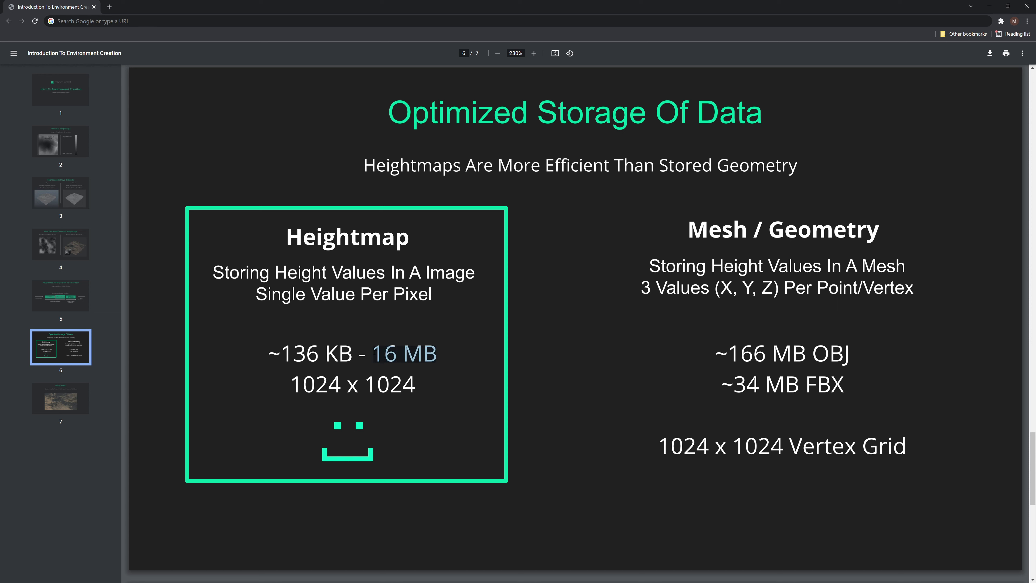
left_click(460, 337)
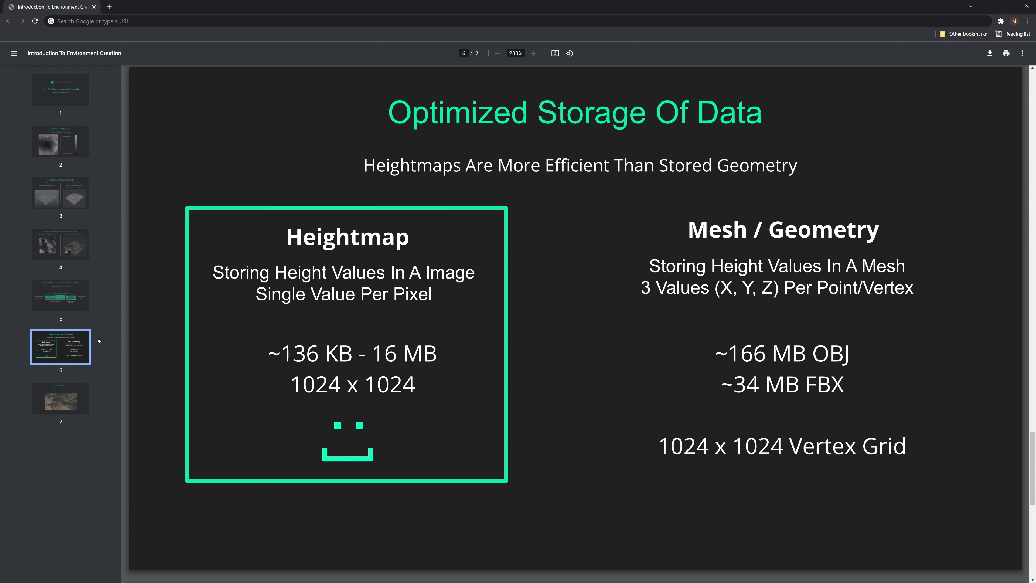
left_click(81, 412)
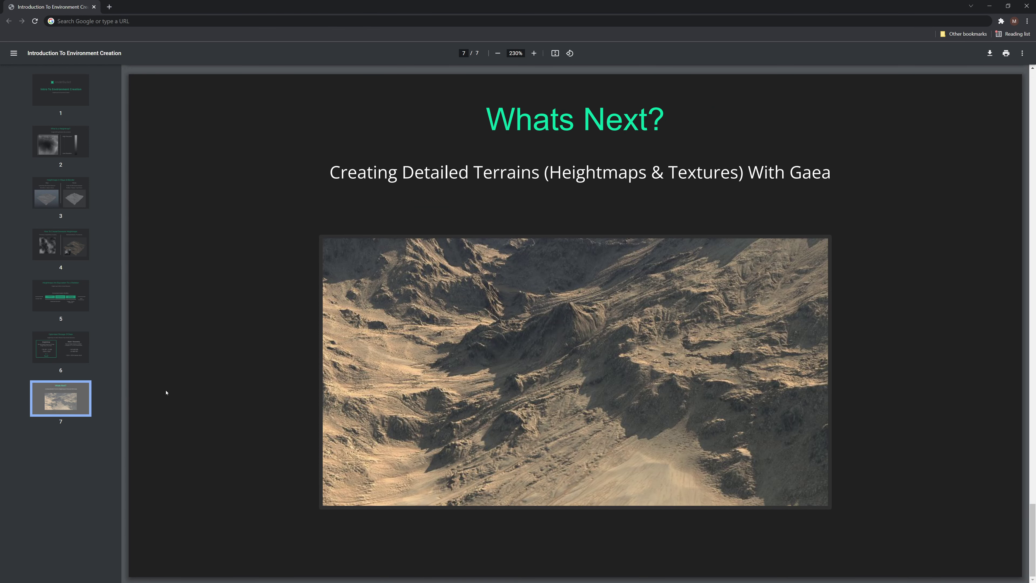